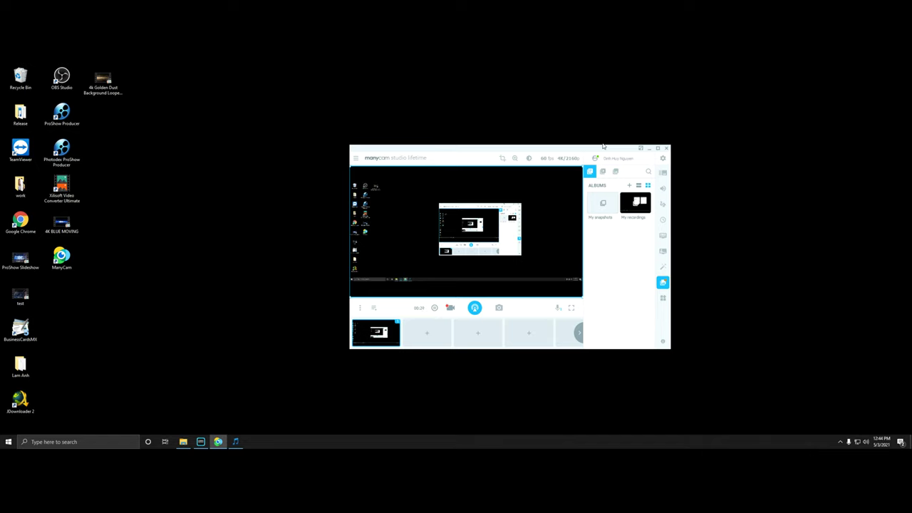
Move the ManyCam window across the desktop and examine its list of available video resolutions.
mouse_move(481, 288)
left_click_drag(438, 155, 380, 149)
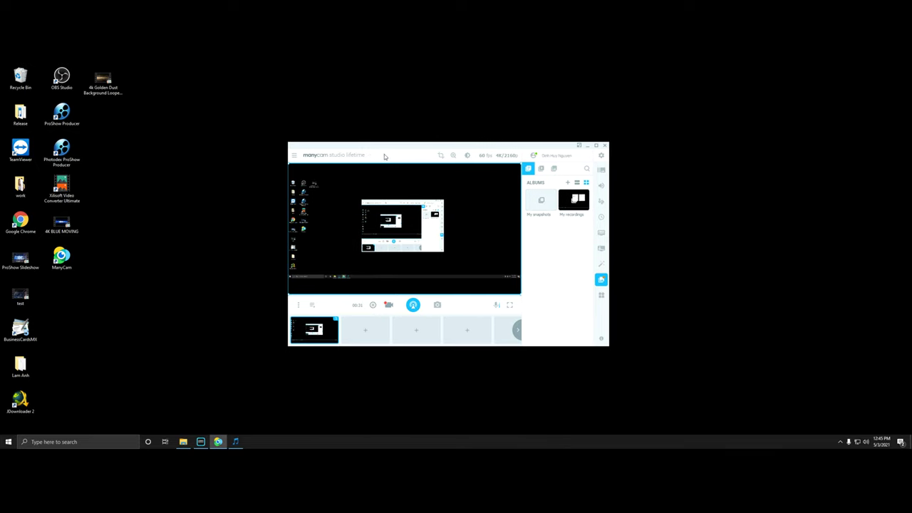
left_click(507, 155)
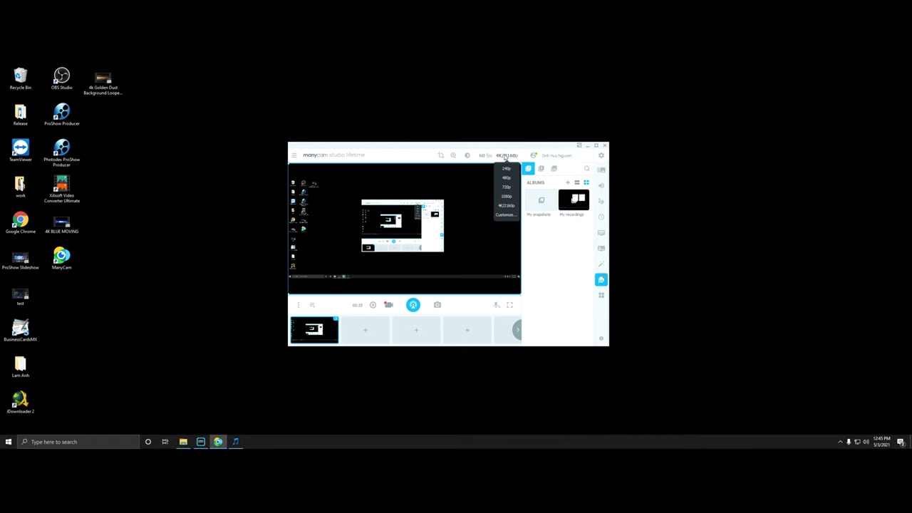
left_click_drag(472, 150, 448, 146)
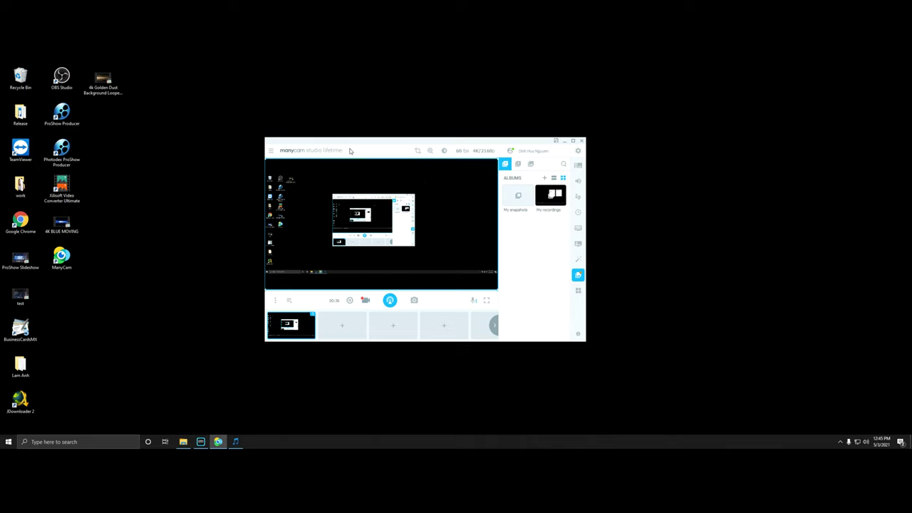
left_click(481, 151)
left_click(485, 152)
Open Device Manager and place its window beside ManyCam.
left_click(6, 441)
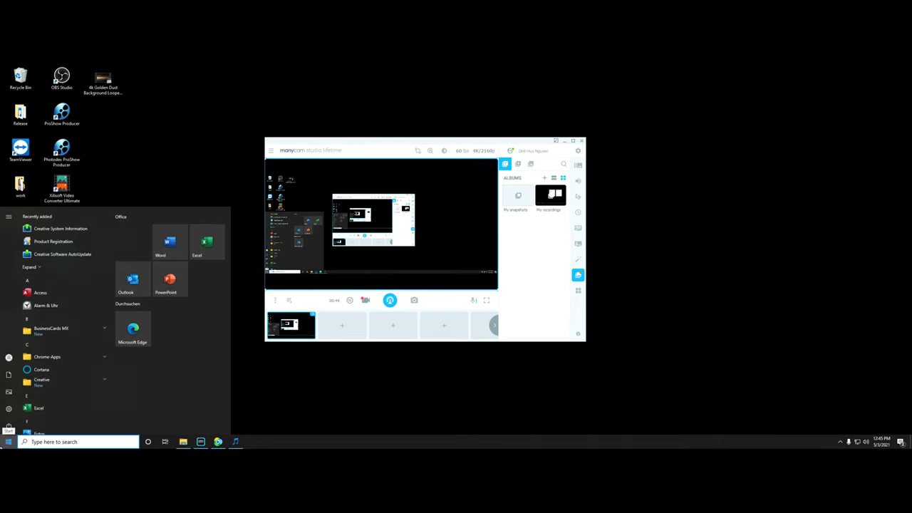
right_click(7, 441)
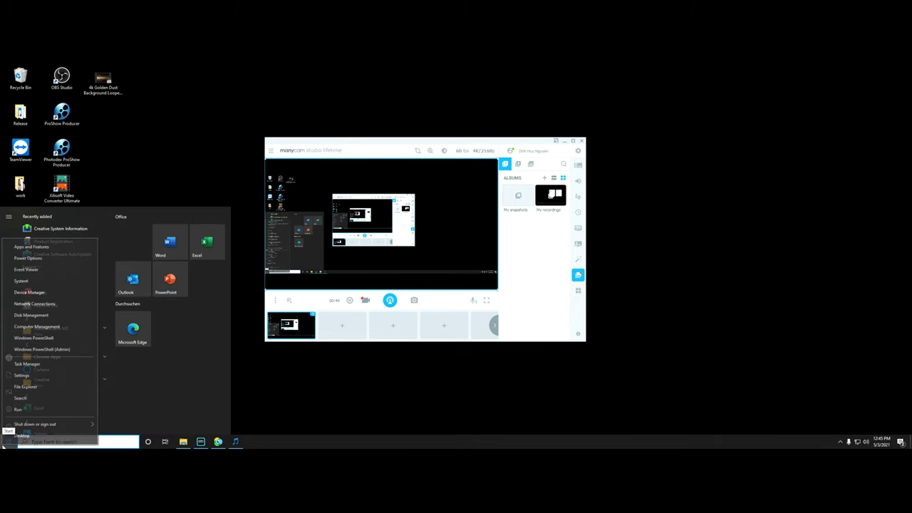
left_click(59, 290)
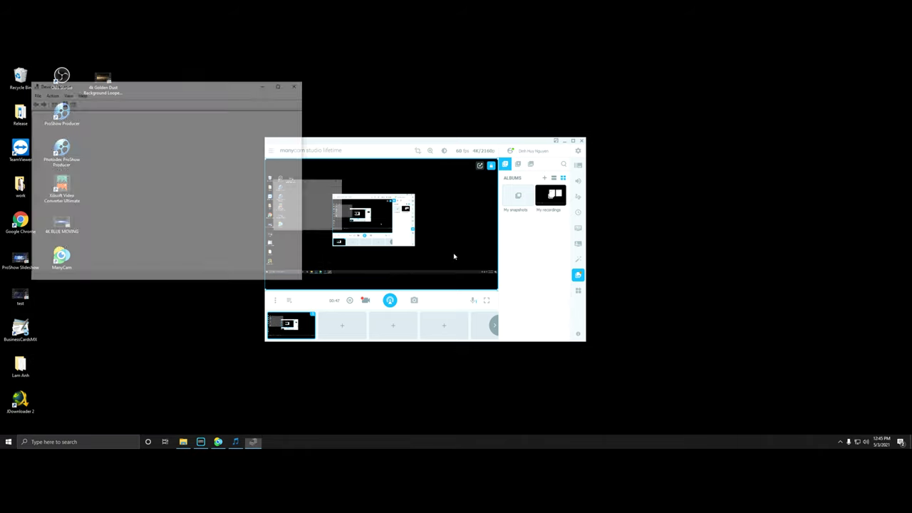
left_click_drag(221, 84, 726, 156)
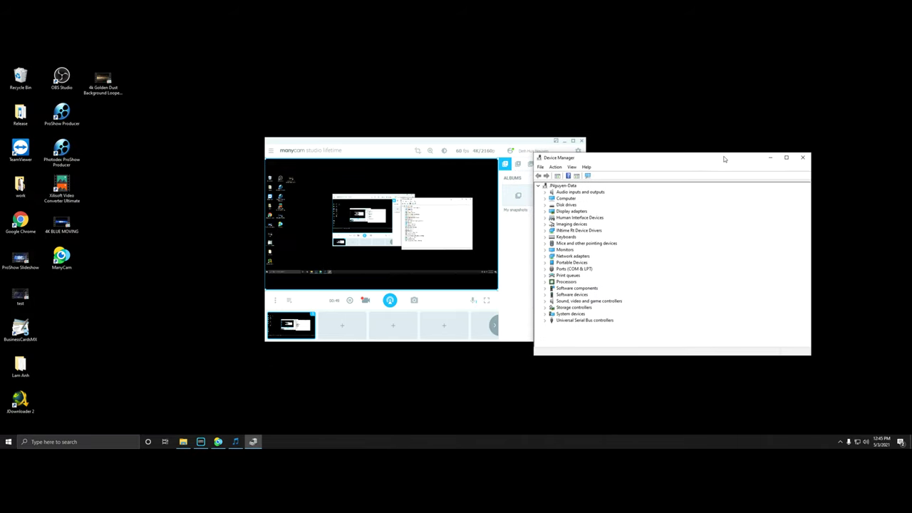
Open the system About page in Windows Settings and highlight the installed RAM value.
left_click(5, 442)
right_click(4, 443)
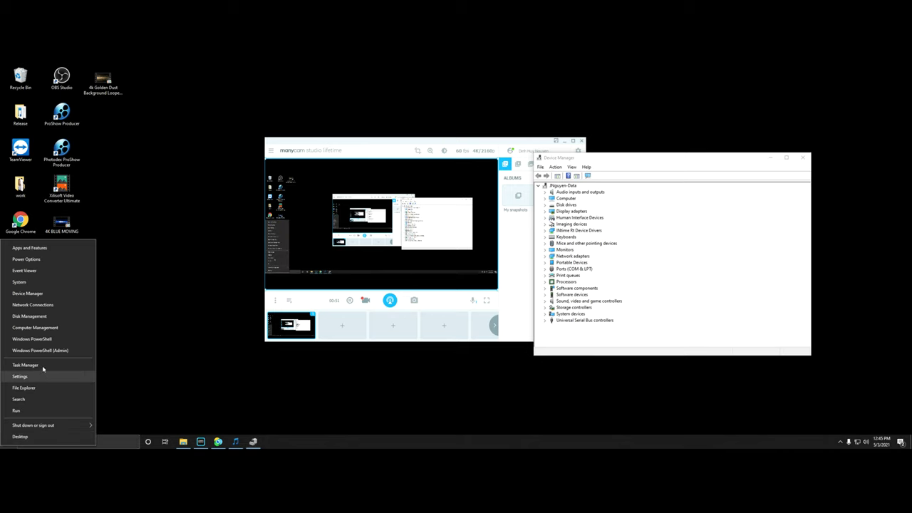
left_click(37, 282)
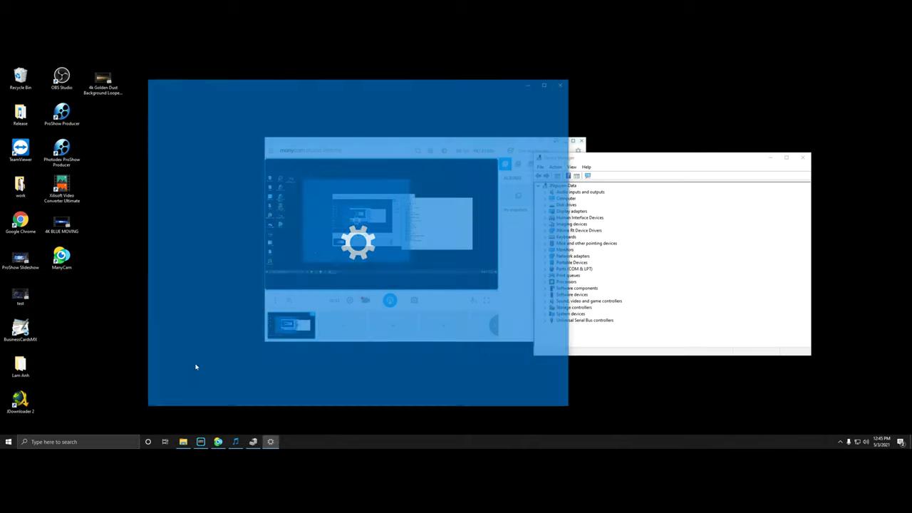
left_click_drag(411, 85, 376, 91)
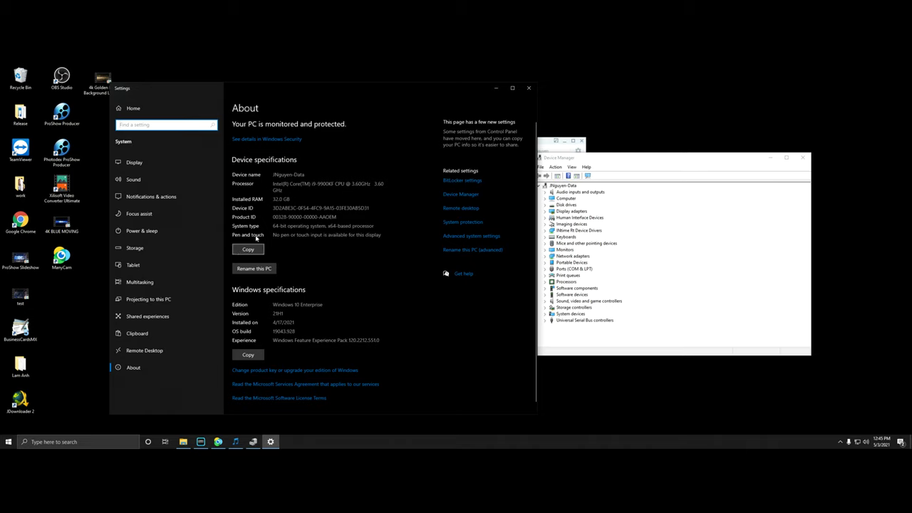
left_click_drag(289, 199, 273, 200)
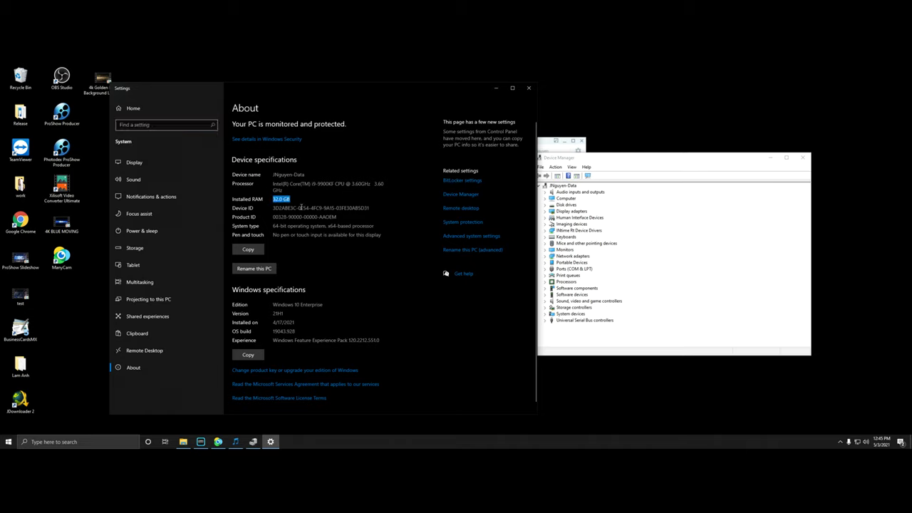
Expand the Processors category in Device Manager and examine the listed CPU entries.
left_click(662, 285)
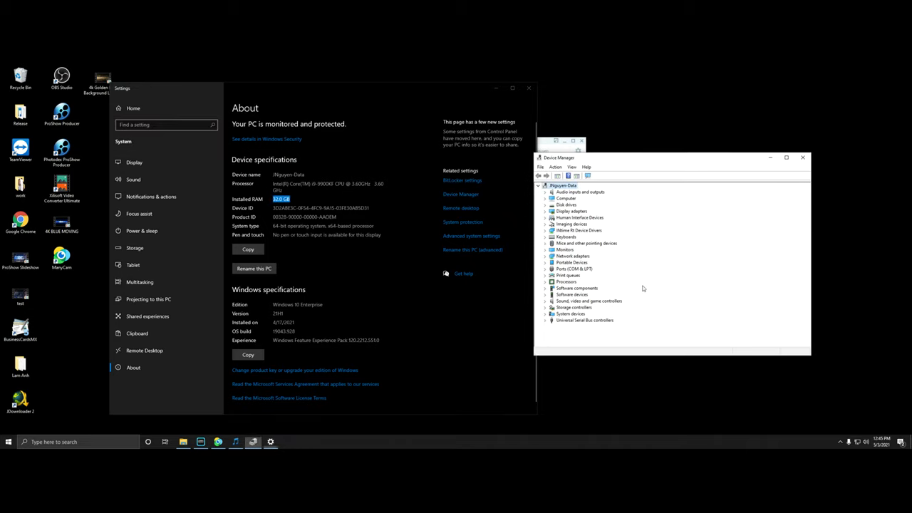
left_click(545, 282)
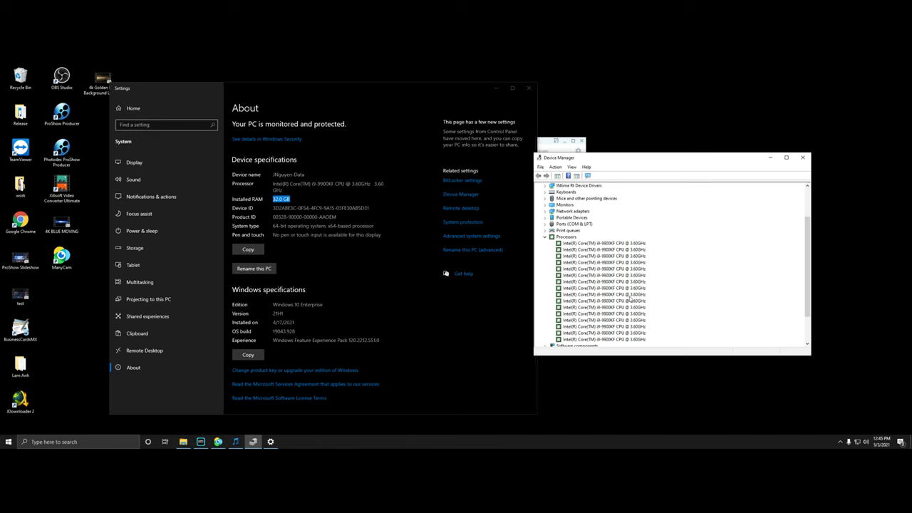
scroll(633, 291, "down", 1)
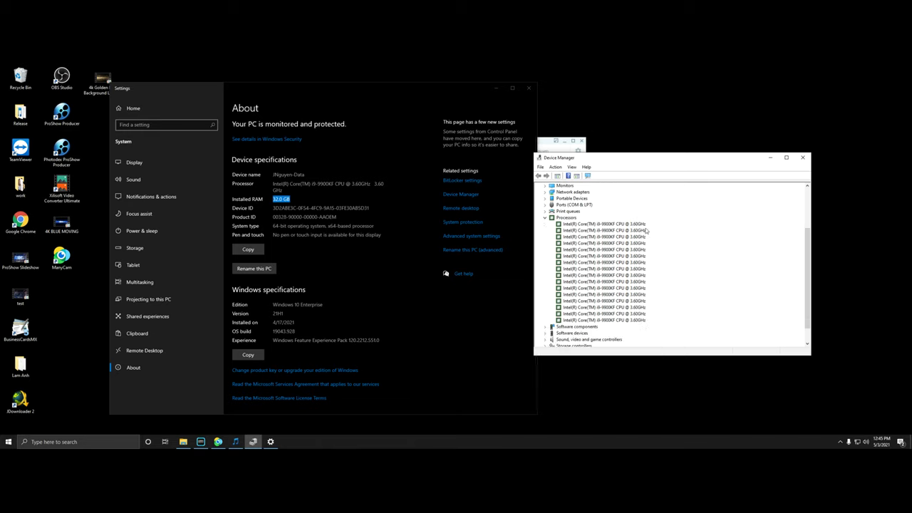
scroll(621, 292, "up", 2)
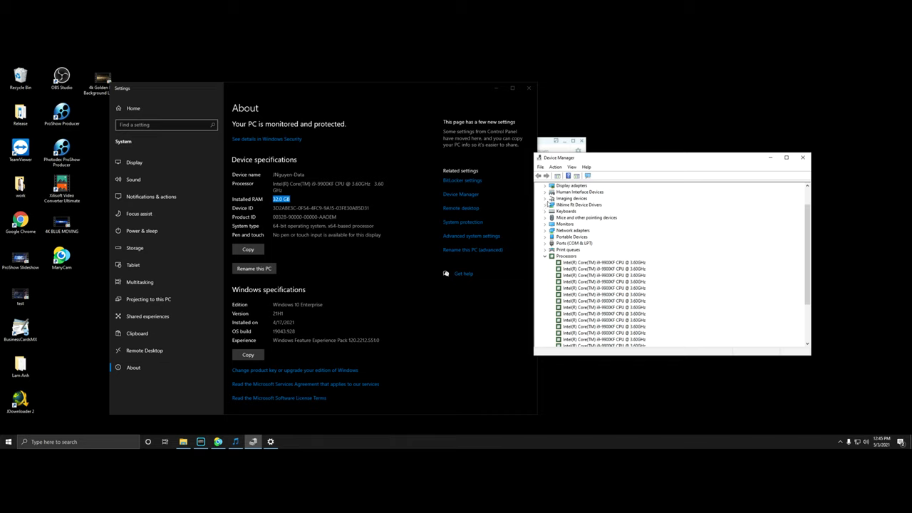
scroll(546, 300, "up", 1)
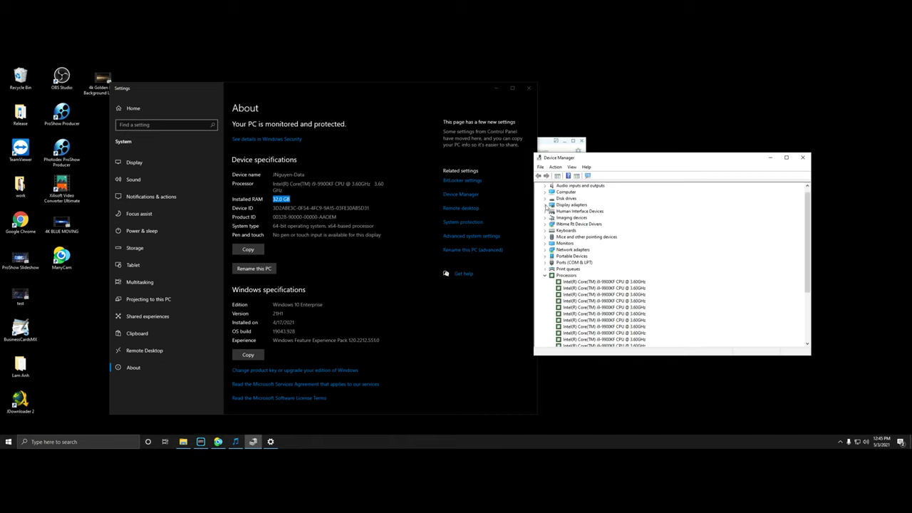
Expand Display adapters in Device Manager, select the graphics card and collapse the Processors category.
left_click(544, 205)
left_click(605, 211)
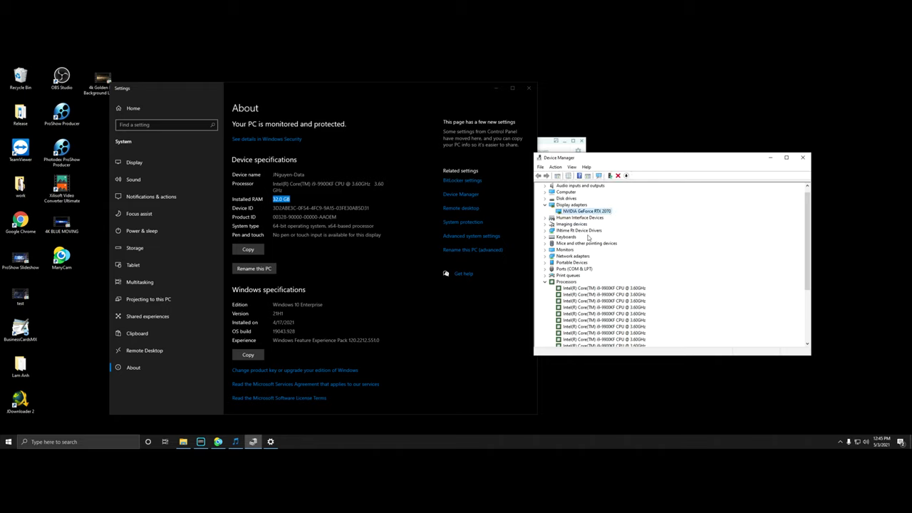
scroll(606, 221, "down", 4)
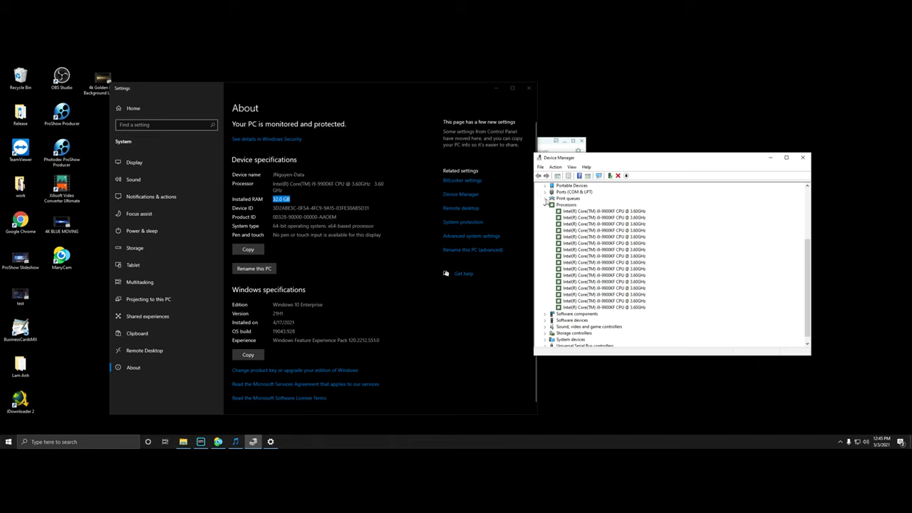
left_click(544, 205)
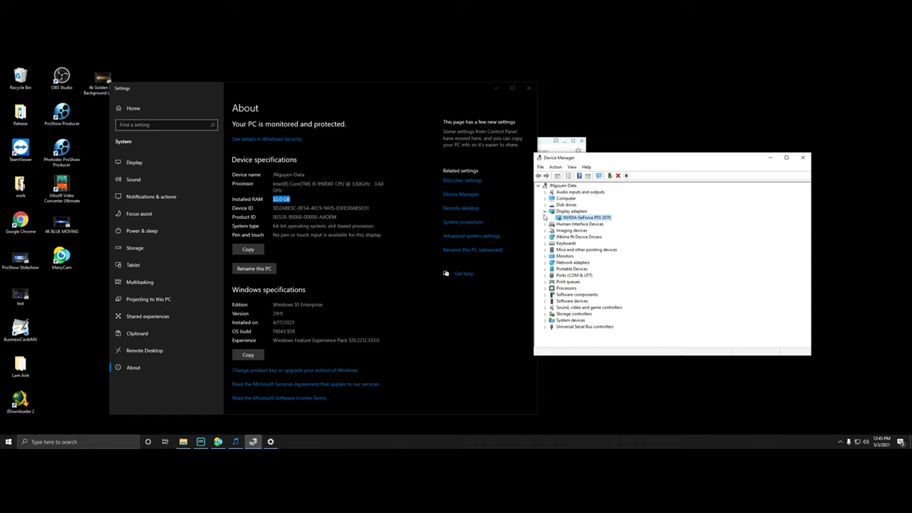
Close Device Manager and minimize the Settings and ManyCam windows to clear the desktop.
left_click(802, 157)
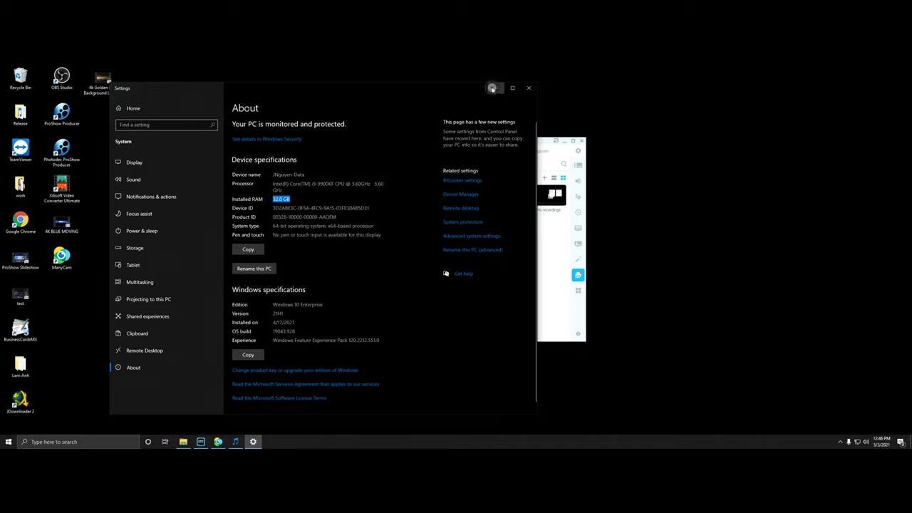
left_click(495, 87)
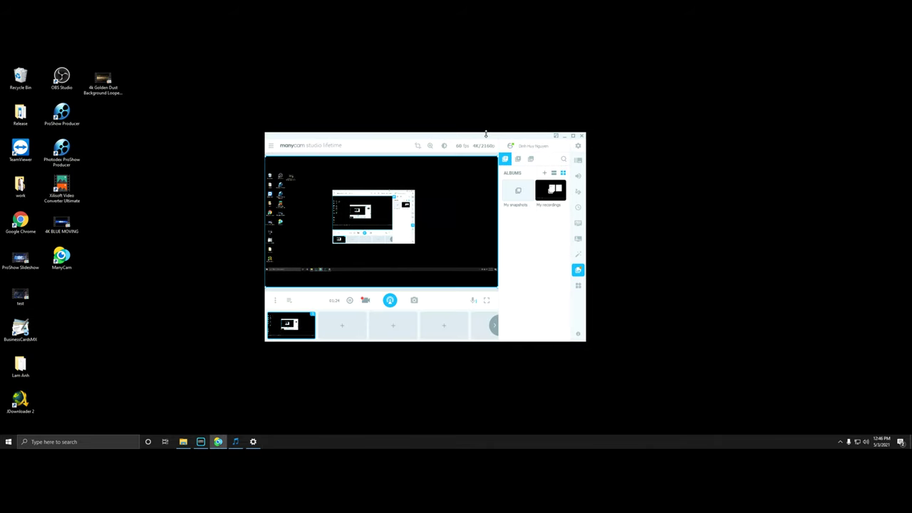
left_click_drag(468, 146, 450, 177)
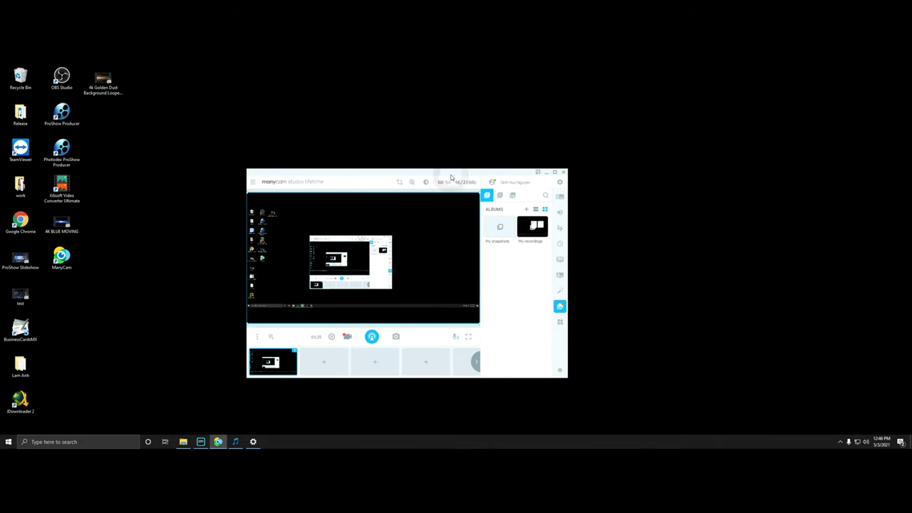
left_click(546, 173)
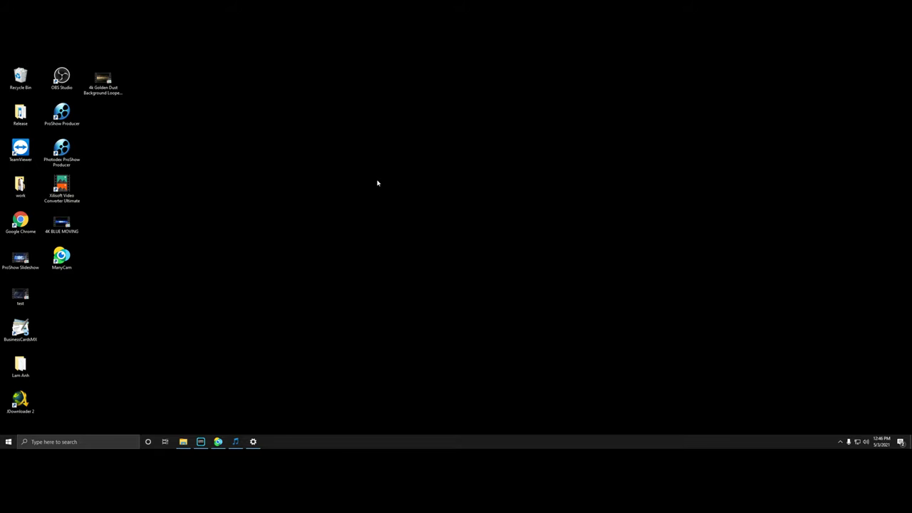
Open the Windows Sound dialog and show its list of recording devices.
right_click(865, 446)
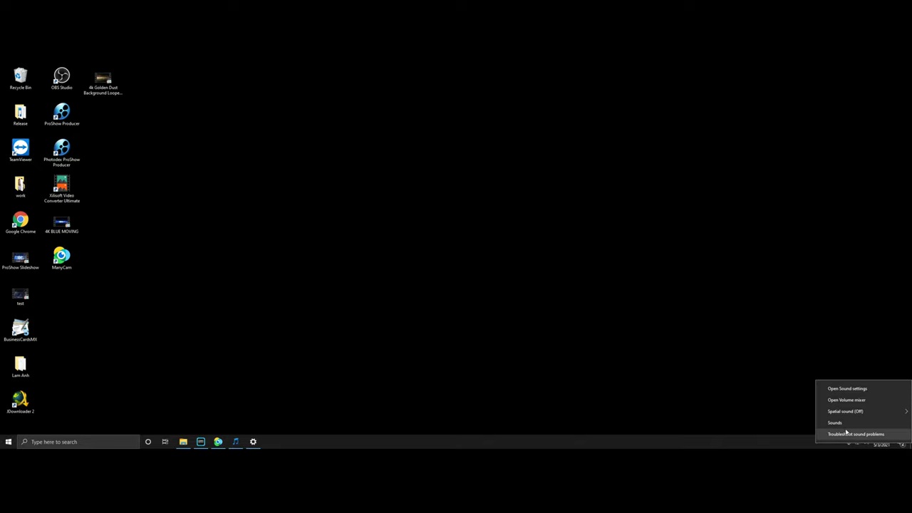
left_click(863, 446)
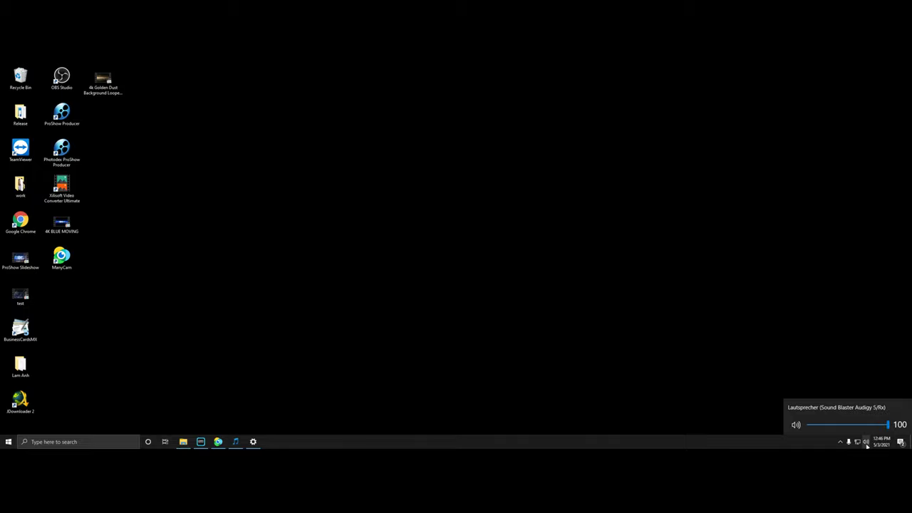
right_click(868, 446)
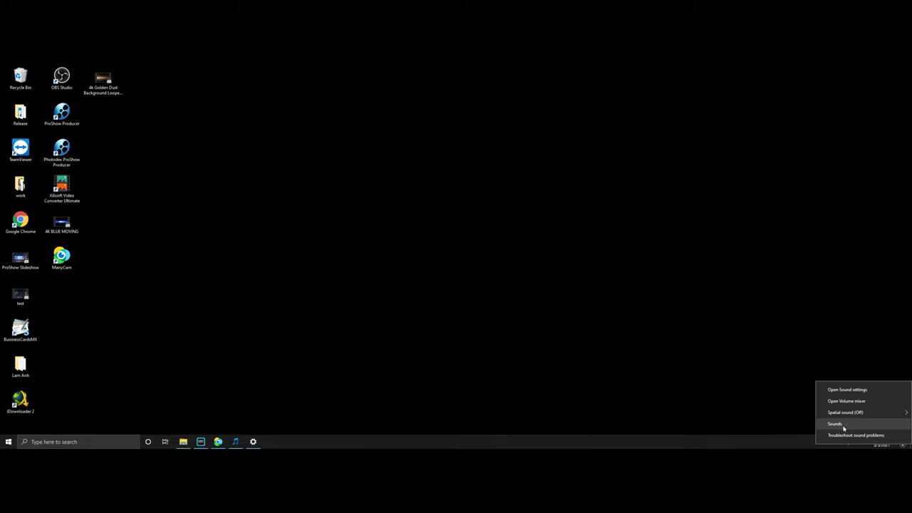
left_click(837, 423)
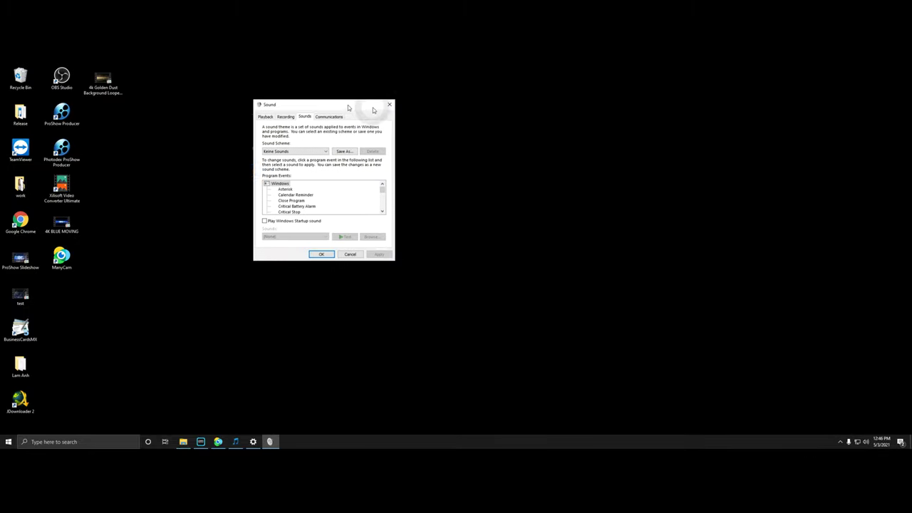
left_click(456, 138)
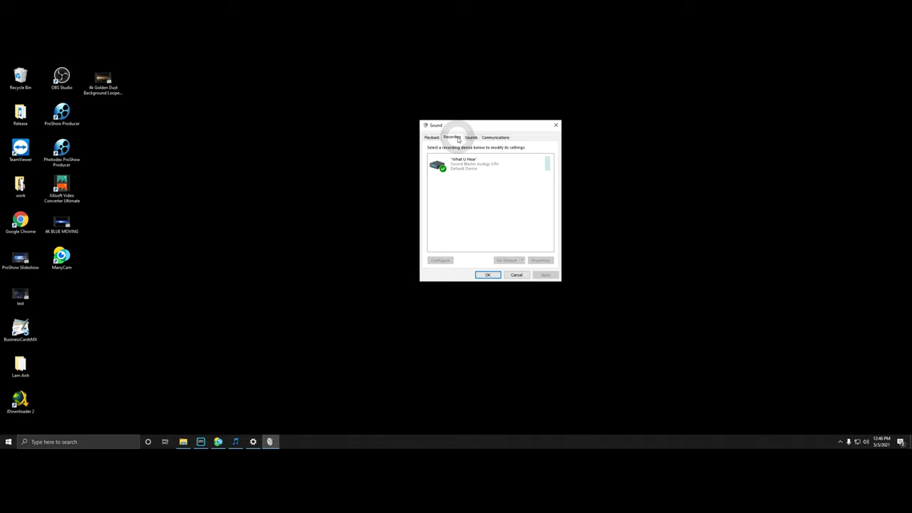
Show the disabled and disconnected devices in the recording device list.
right_click(474, 187)
left_click(489, 191)
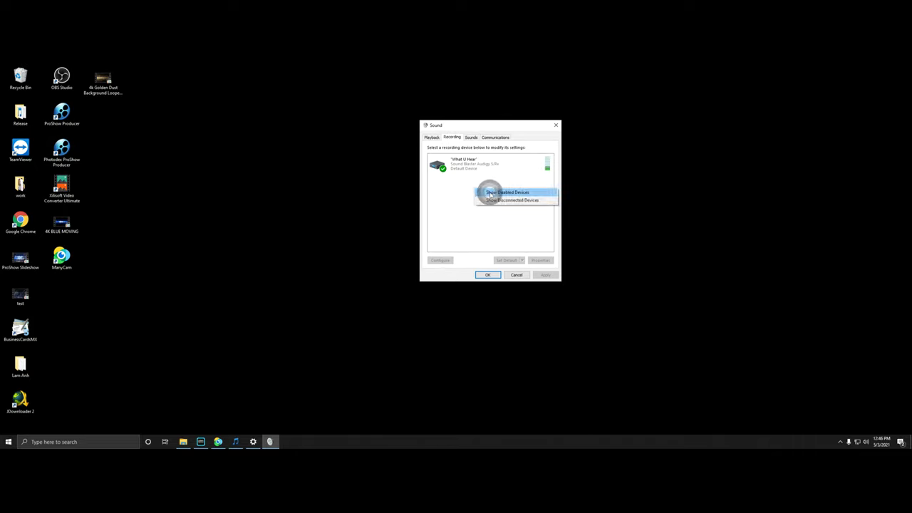
right_click(467, 202)
left_click(485, 206)
right_click(470, 182)
left_click(486, 186)
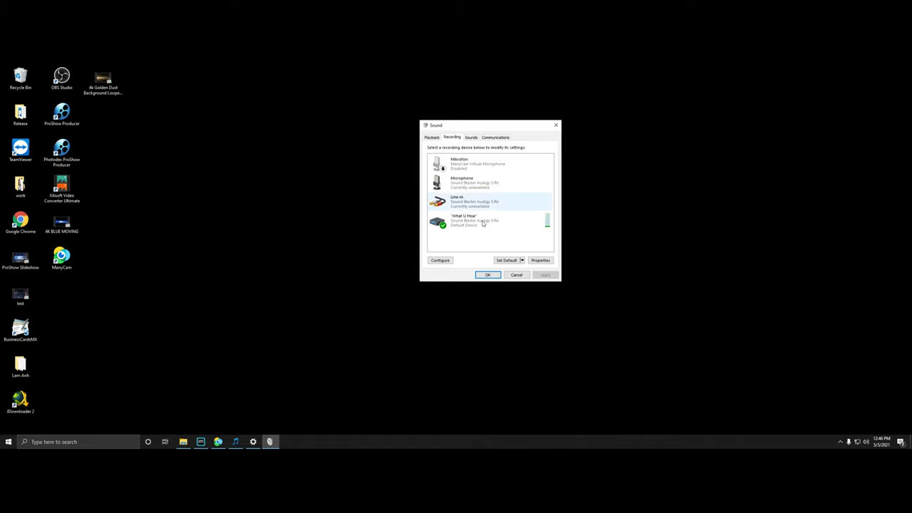
Examine the +20dB Boost option in the custom properties of the Sound Blaster Microphone.
double_click(466, 184)
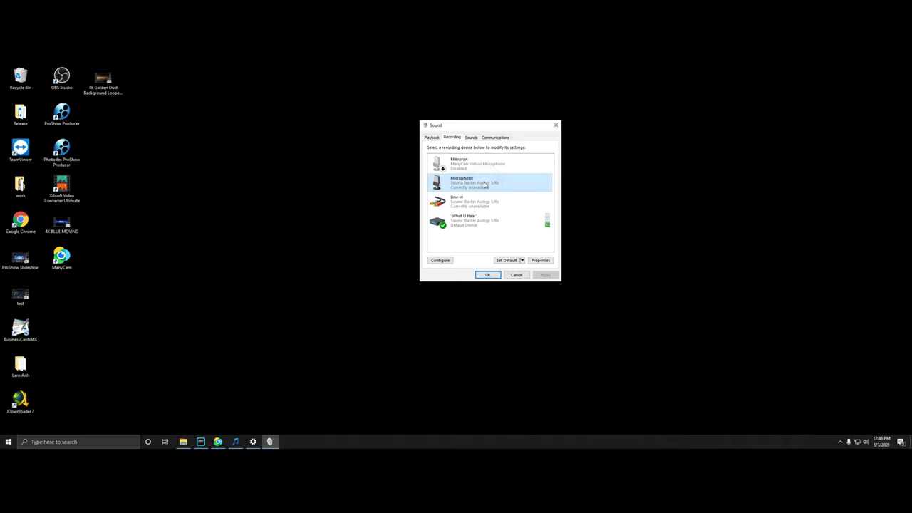
left_click(472, 164)
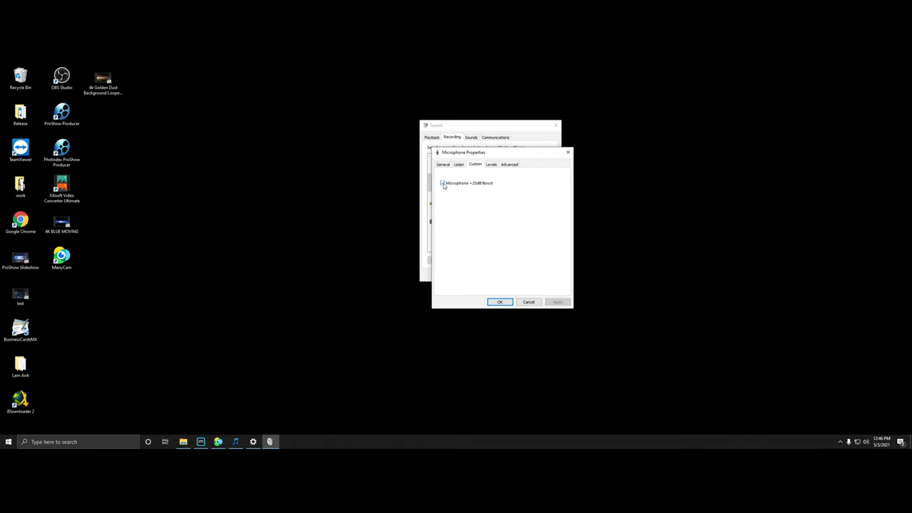
left_click(442, 183)
left_click_drag(480, 152, 475, 156)
left_click(527, 305)
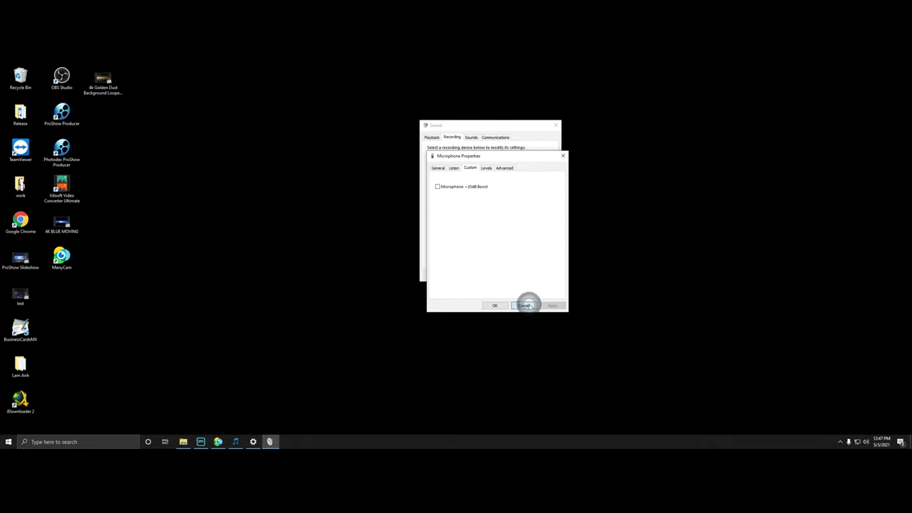
double_click(458, 183)
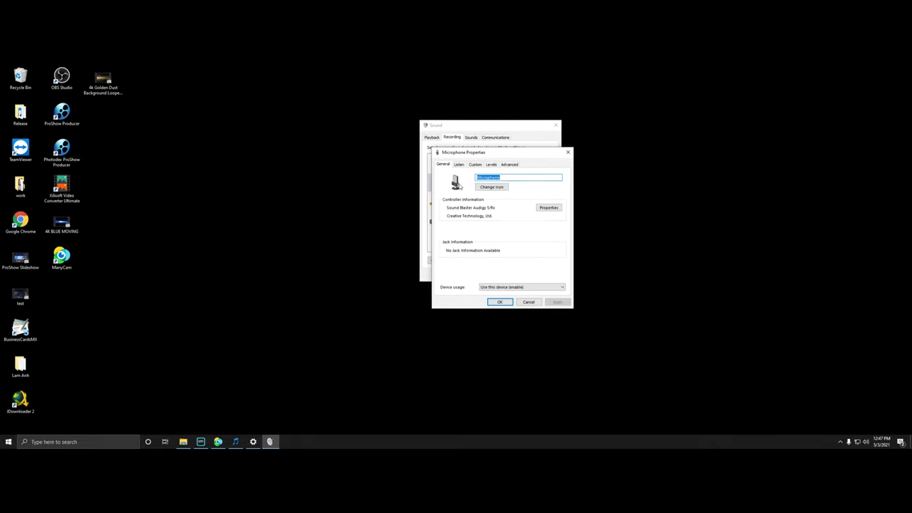
left_click(475, 164)
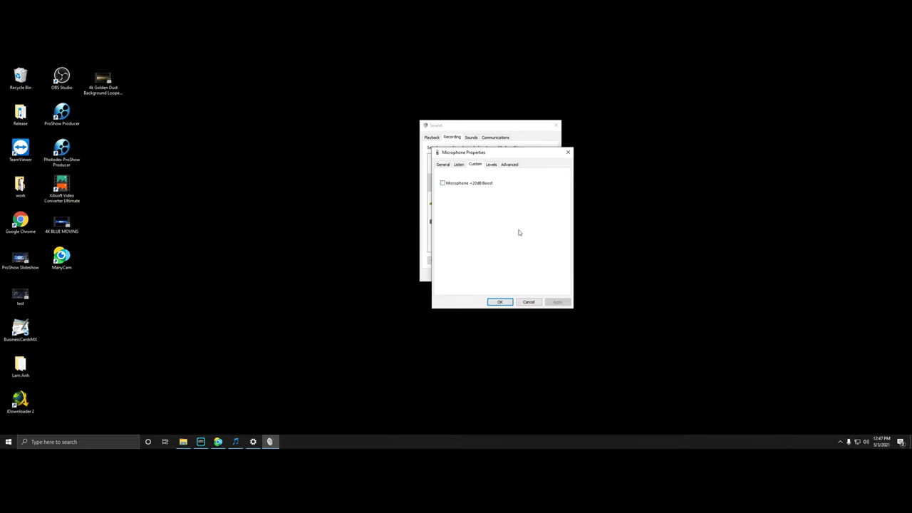
Close the Microphone properties, examine the listen and level settings of the "What U Hear" recording device, and close its properties.
left_click(500, 301)
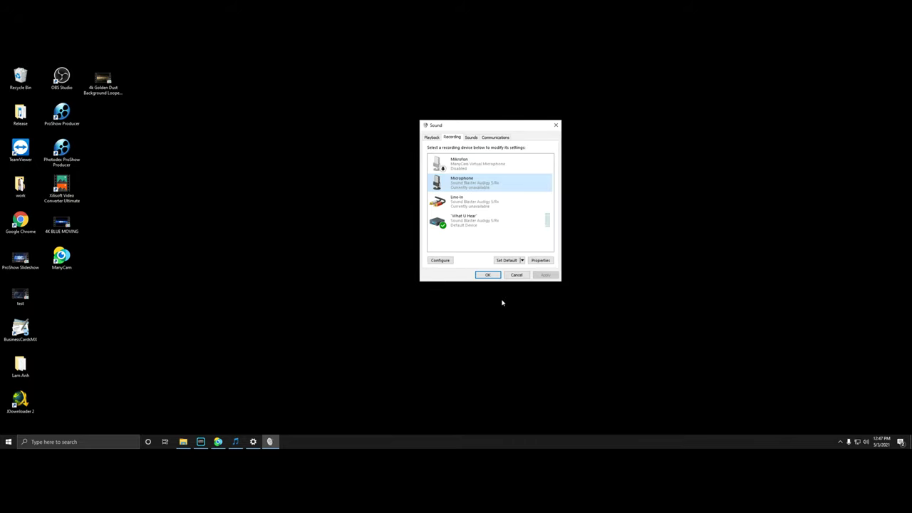
left_click(470, 225)
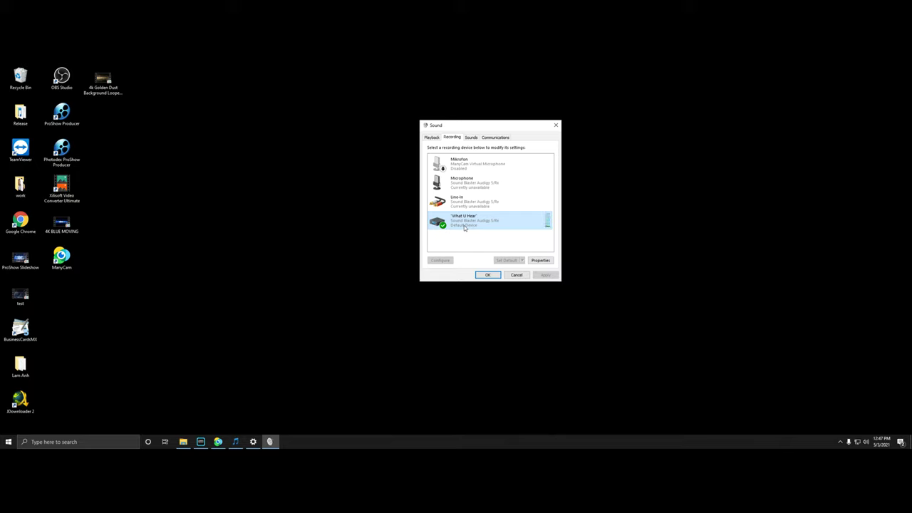
double_click(464, 224)
left_click(459, 164)
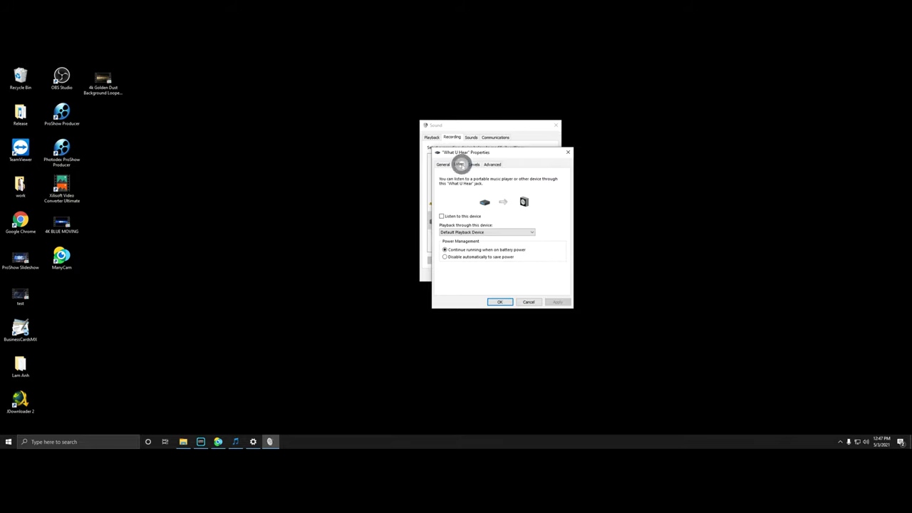
left_click(474, 164)
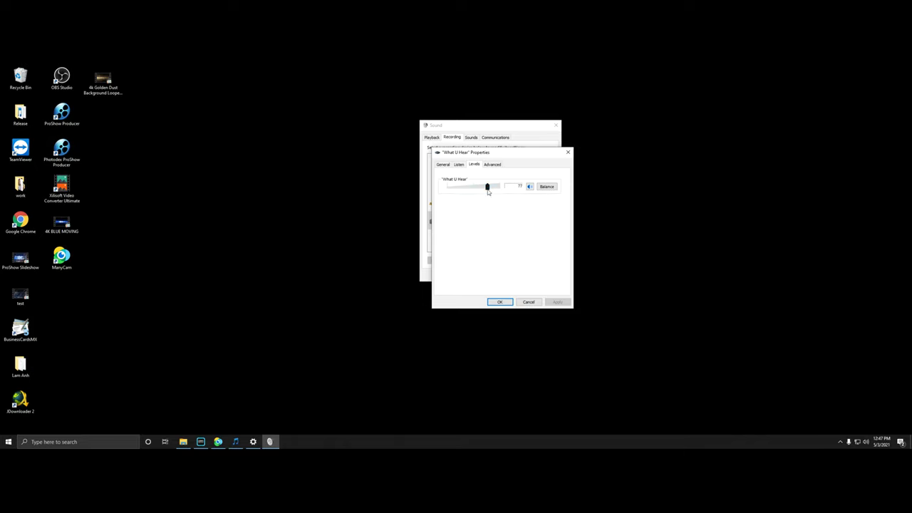
left_click_drag(491, 156, 649, 145)
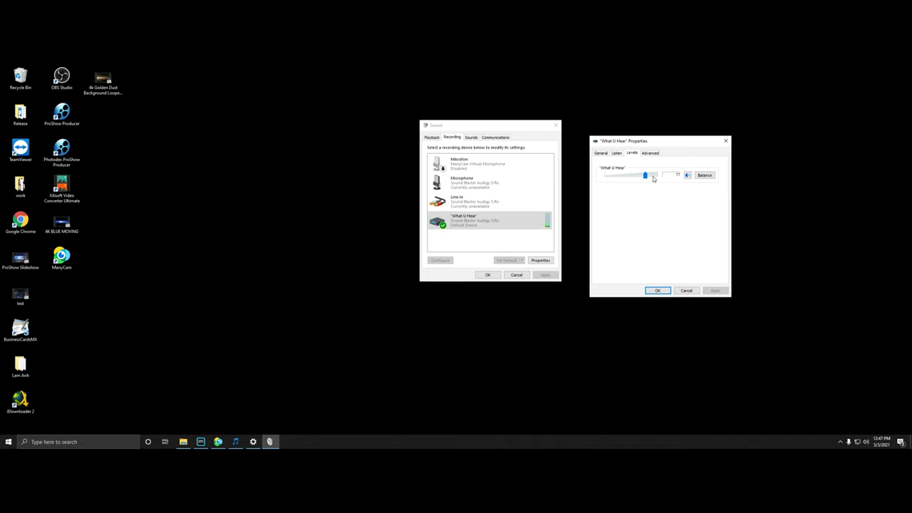
left_click(658, 291)
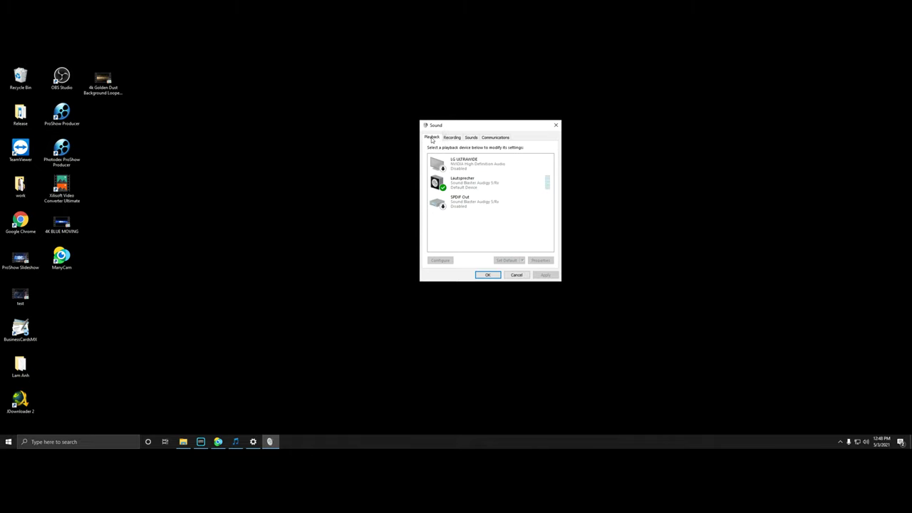
Check the Play Control, Microphone, Line-In and MIDI Synth levels of the Lautsprecher playback device.
double_click(464, 182)
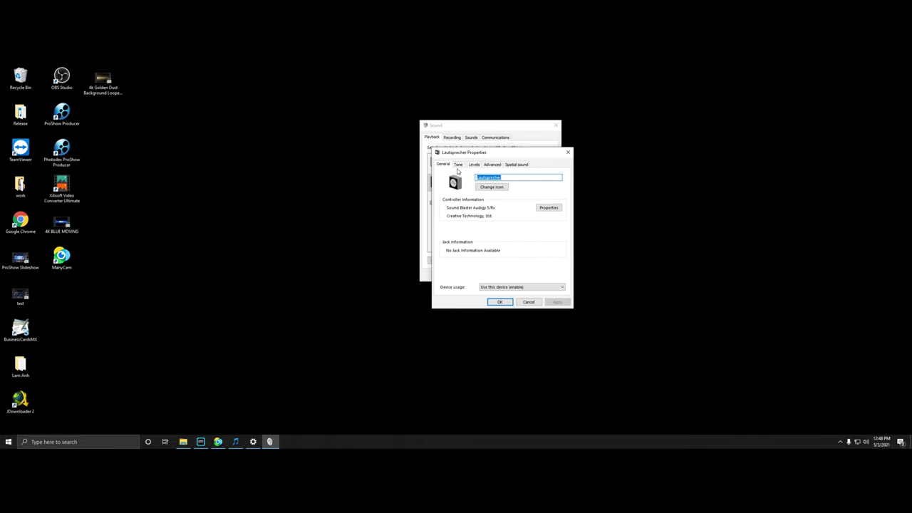
left_click(474, 164)
left_click(499, 185)
left_click(498, 220)
left_click(508, 241)
left_click(498, 257)
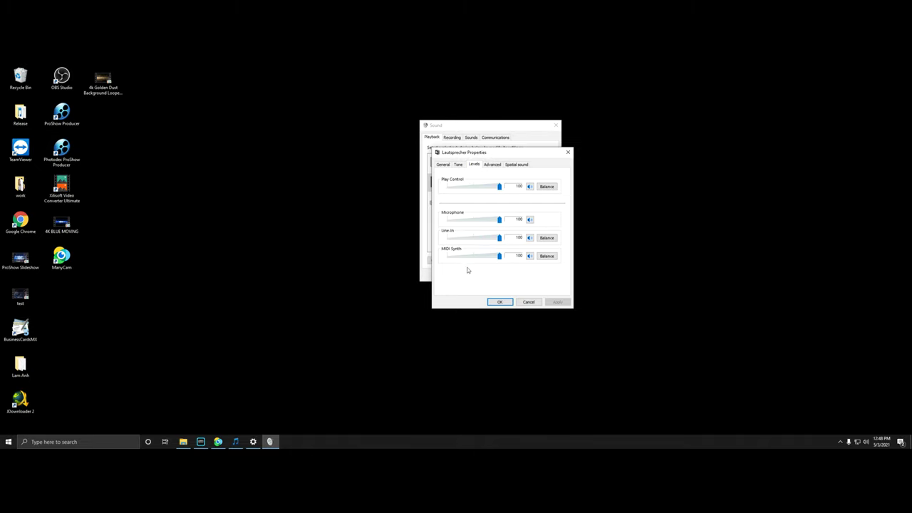
left_click(503, 299)
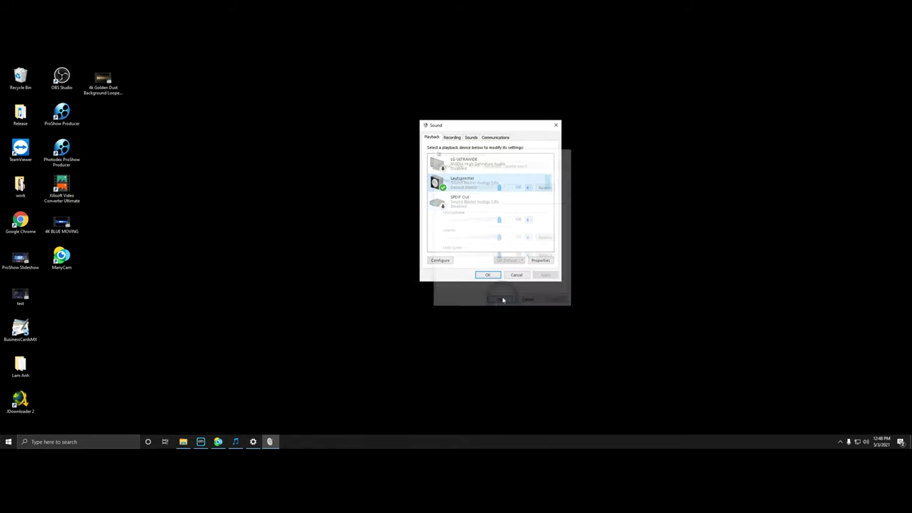
Hide the disabled devices in the playback device list of the Sound dialog.
left_click(465, 168)
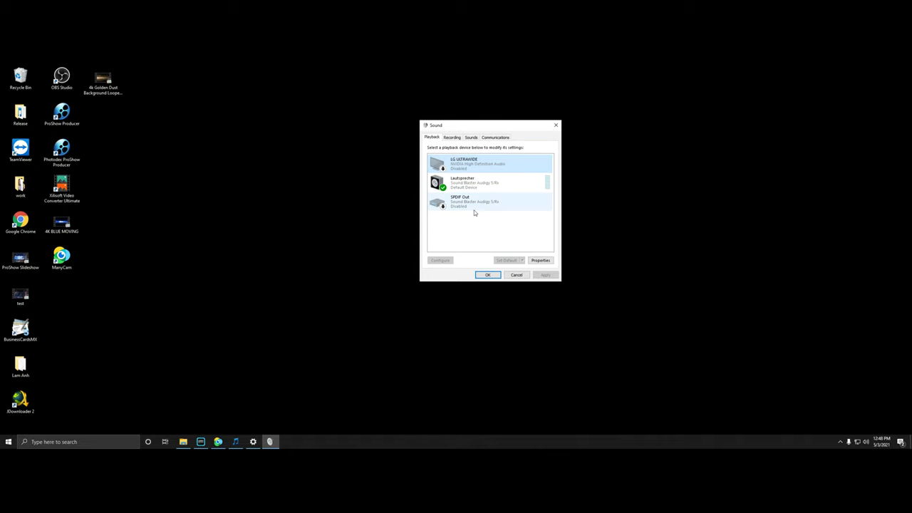
left_click(452, 138)
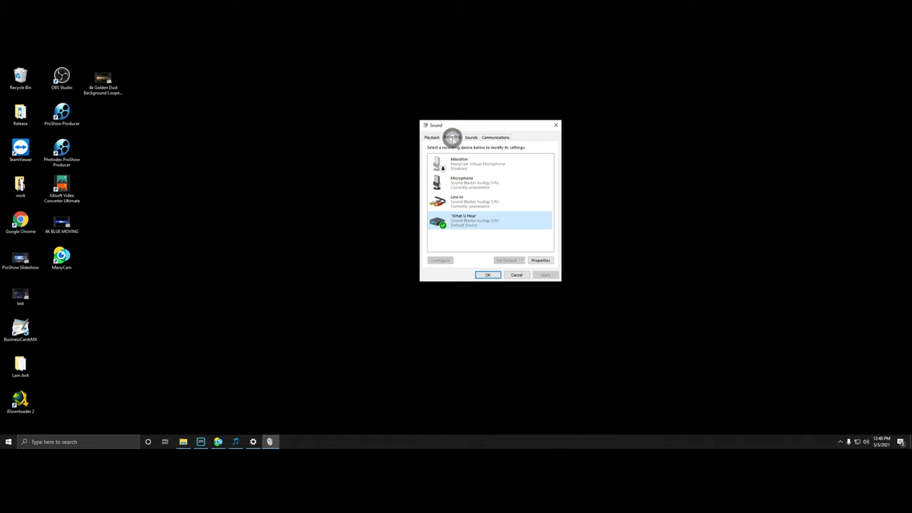
left_click(425, 139)
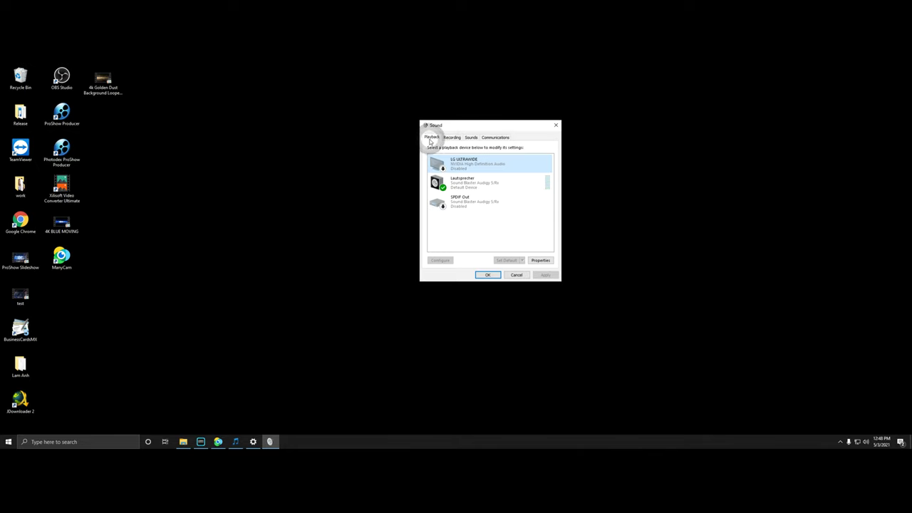
right_click(475, 168)
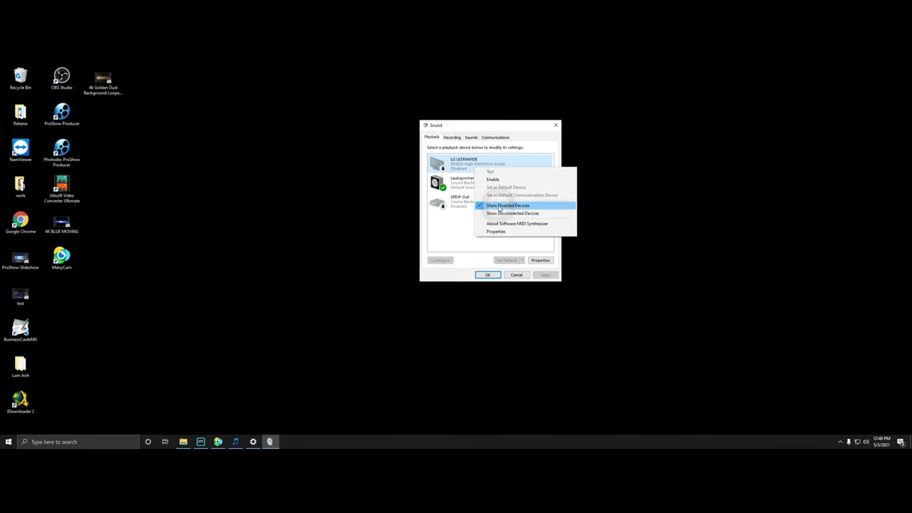
left_click(499, 206)
Disable the Sound Blaster Microphone and Line-In recording devices and close the Sound dialog.
left_click(452, 137)
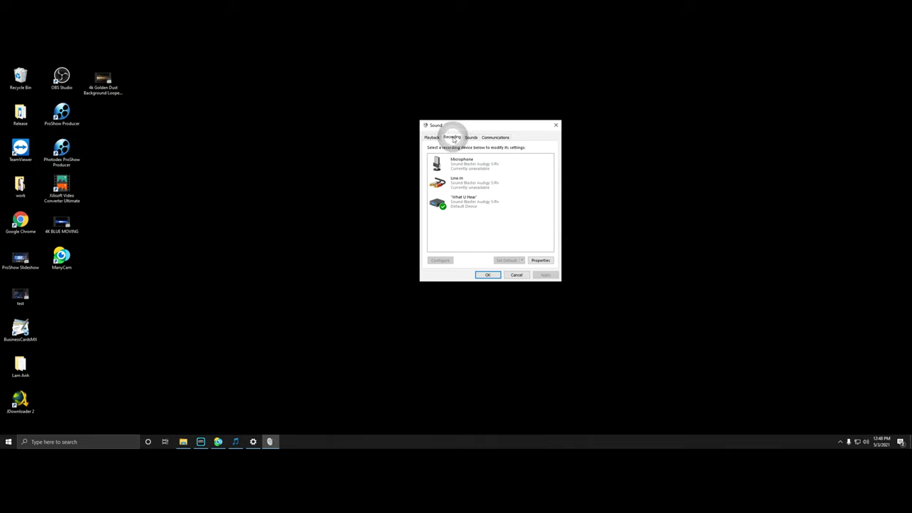
right_click(461, 169)
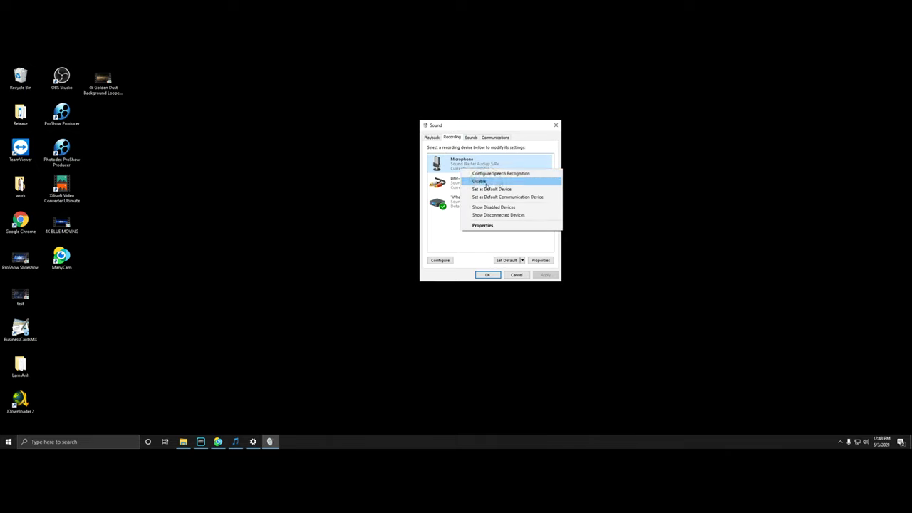
left_click(487, 182)
right_click(467, 163)
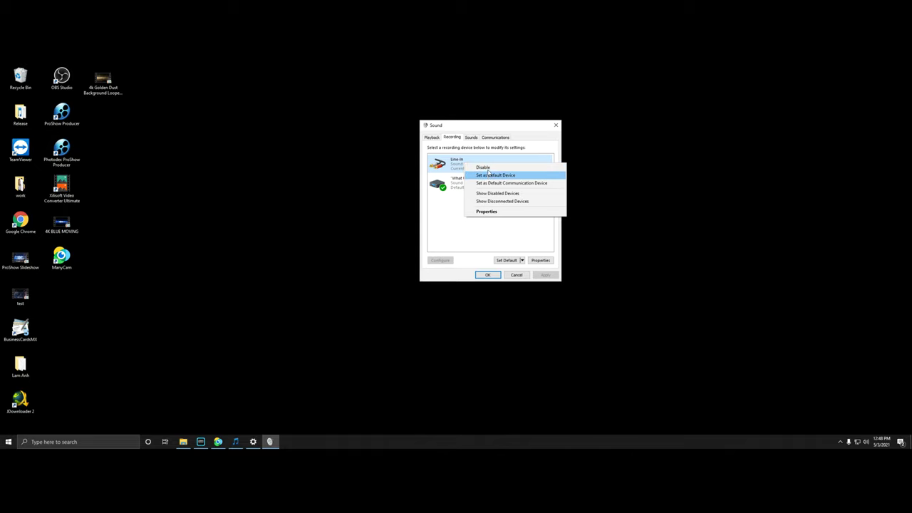
left_click(478, 167)
left_click(431, 137)
left_click(452, 136)
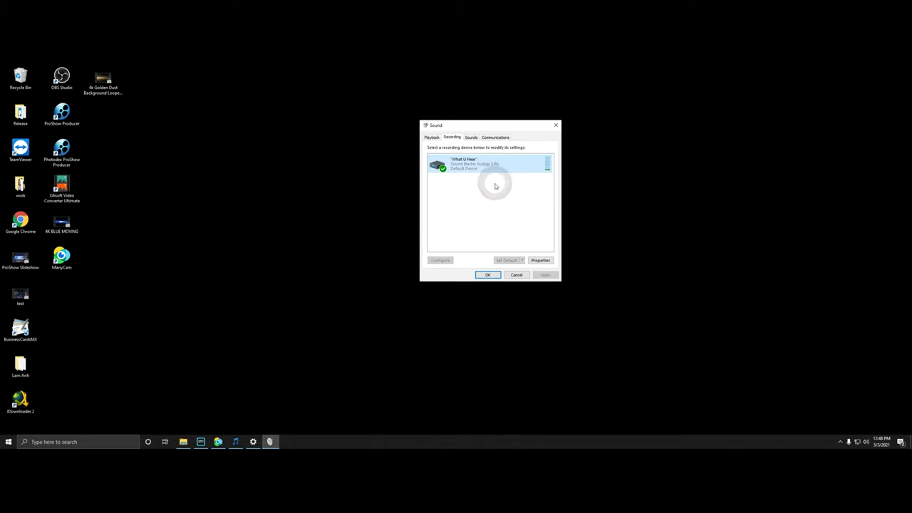
left_click(489, 275)
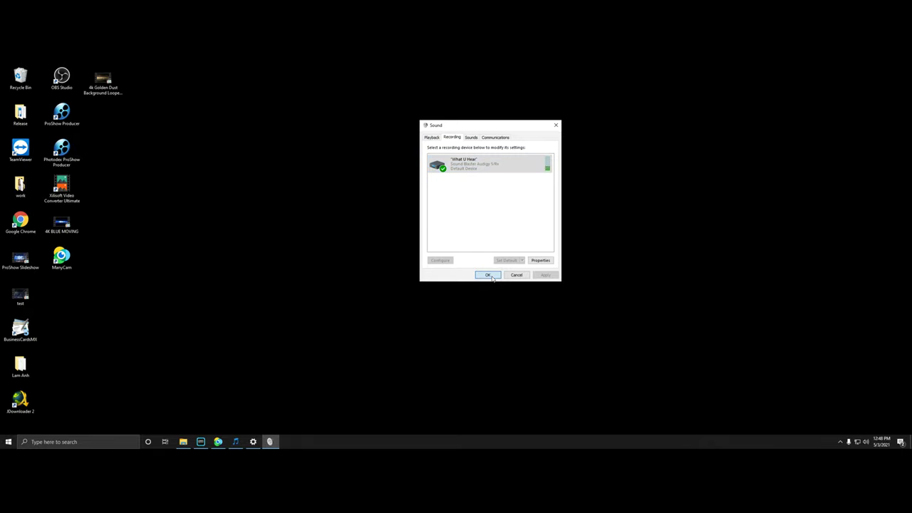
left_click(490, 275)
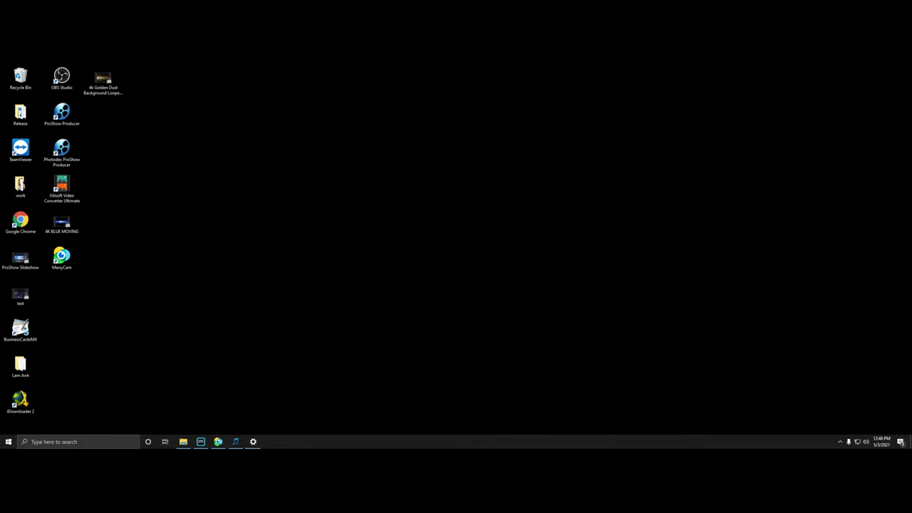
Switch to the Sound Blaster Audigy 5/Rx Control Panel and select 2/2.1 Speakers as the speaker configuration.
left_click(202, 442)
left_click_drag(271, 137, 409, 135)
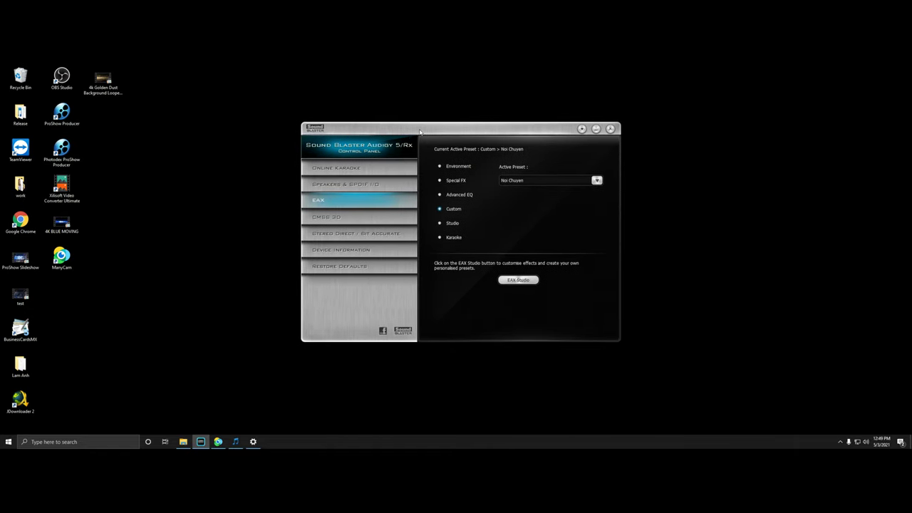
left_click(333, 186)
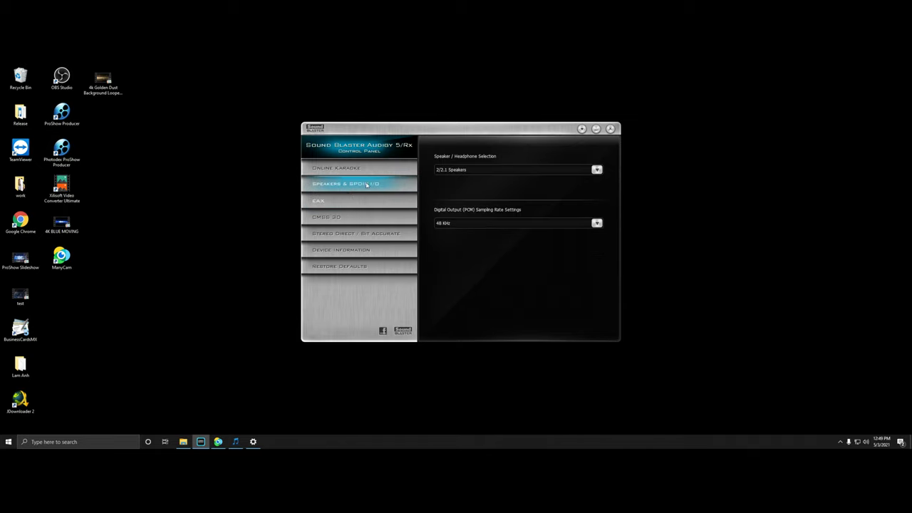
left_click(457, 169)
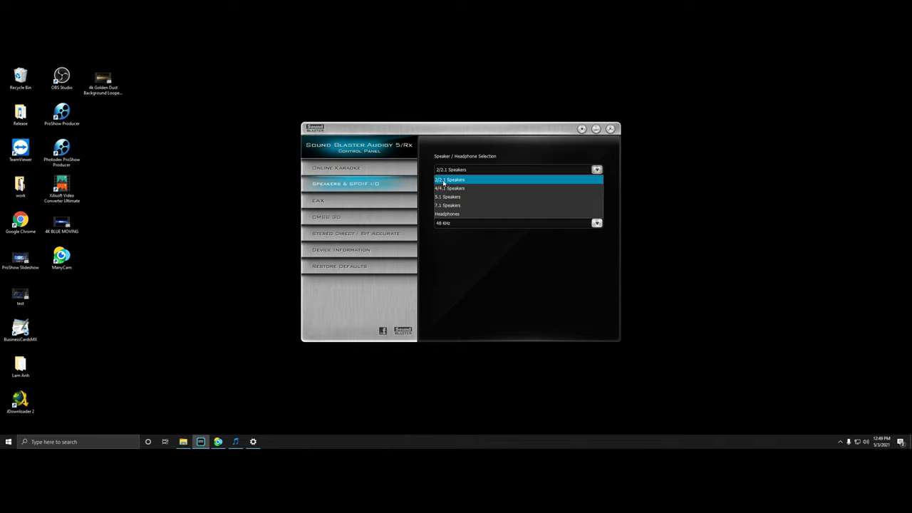
left_click(443, 182)
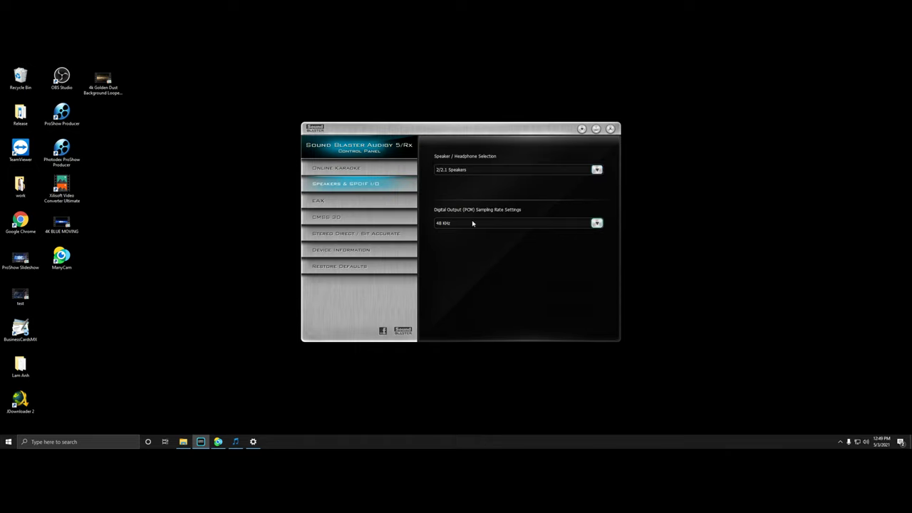
left_click(441, 173)
left_click(455, 181)
Look through the custom EAX presets and move the Sound Blaster control panel aside on the desktop.
left_click(332, 202)
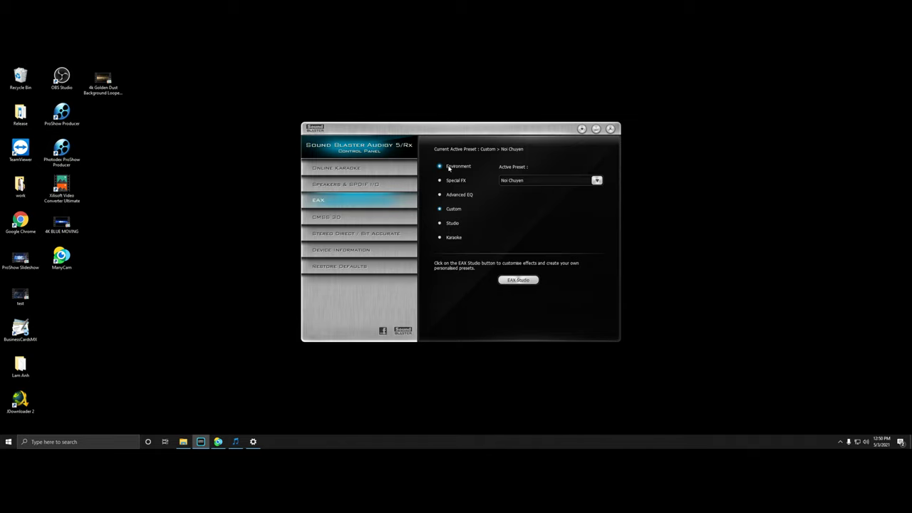
left_click(546, 181)
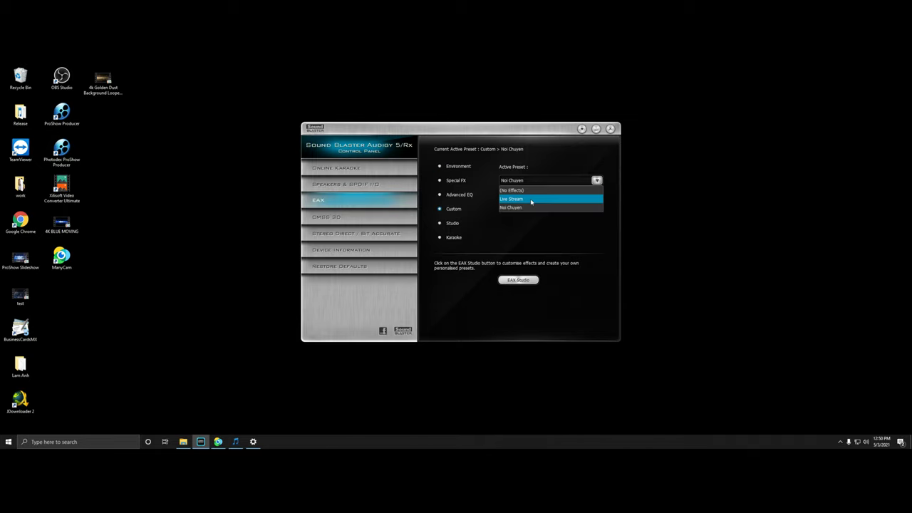
left_click(538, 226)
left_click(498, 131)
left_click_drag(497, 130, 205, 214)
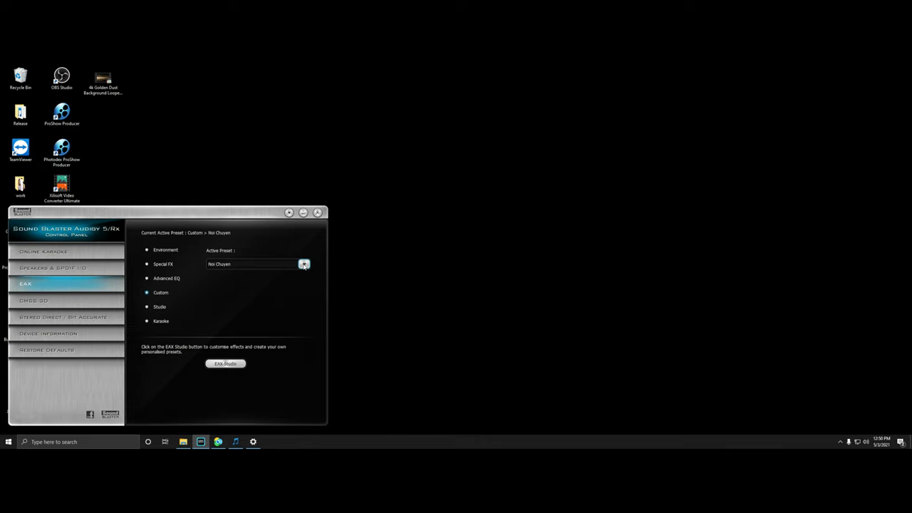
Bring up the Sounds application and try the Live Stream EAX preset before switching back to Noi Chuyen.
left_click(235, 442)
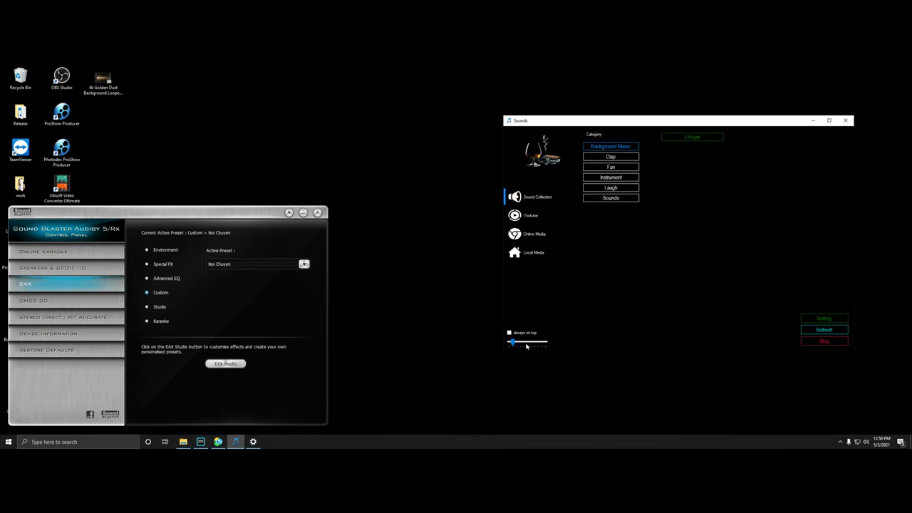
mouse_move(513, 342)
left_mouse_down()
mouse_move(545, 342)
mouse_move(514, 350)
left_mouse_up()
left_click(219, 264)
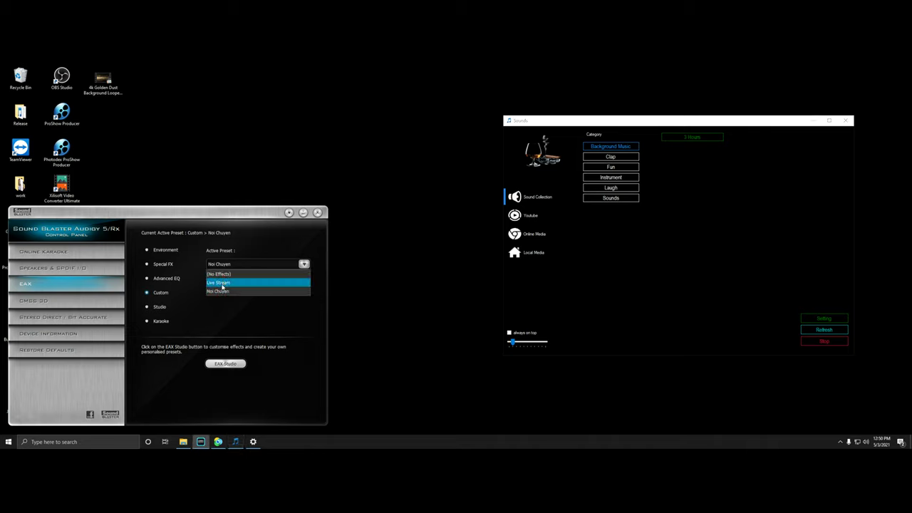
left_click(221, 283)
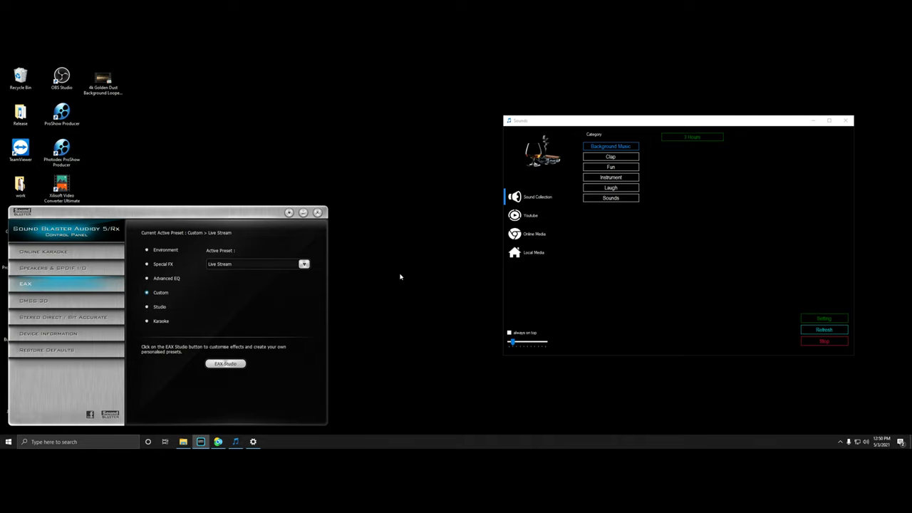
left_click(257, 265)
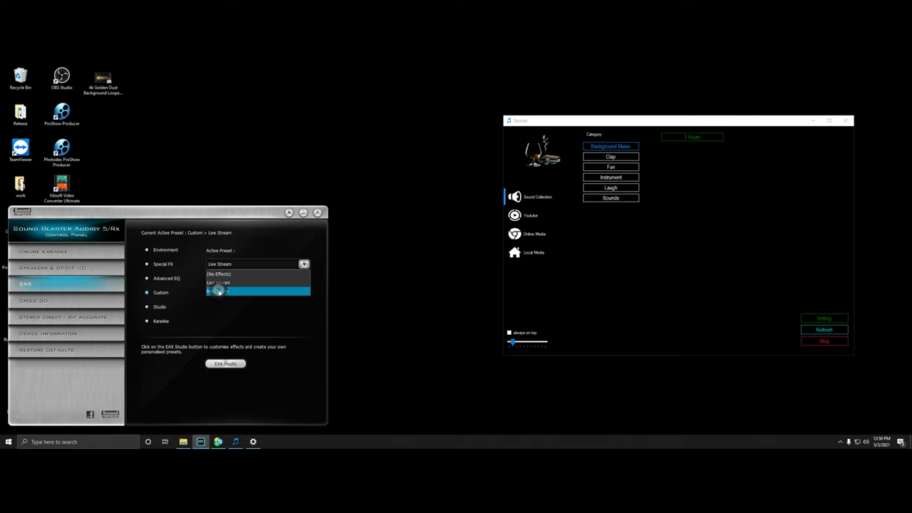
left_click(218, 292)
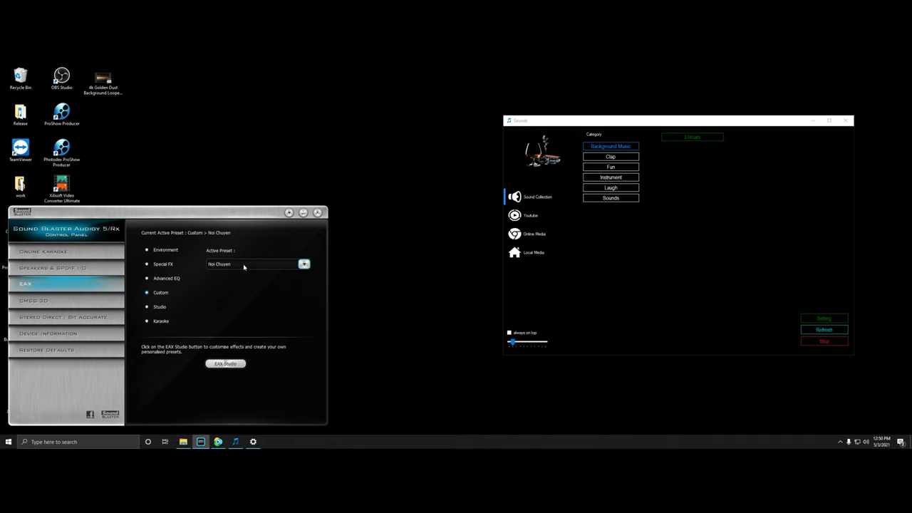
Minimize the Sounds window and move the Sound Blaster control panel back to the middle of the desktop.
left_click_drag(798, 123, 706, 137)
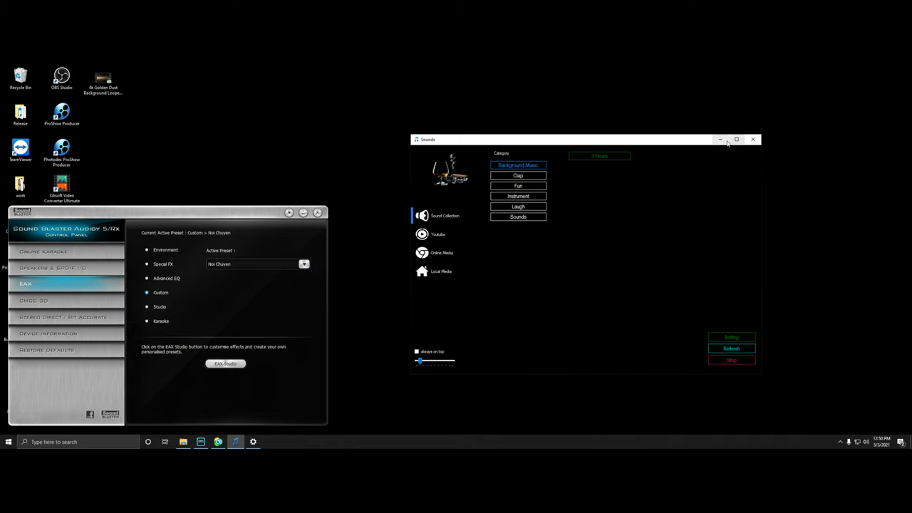
left_click(741, 141)
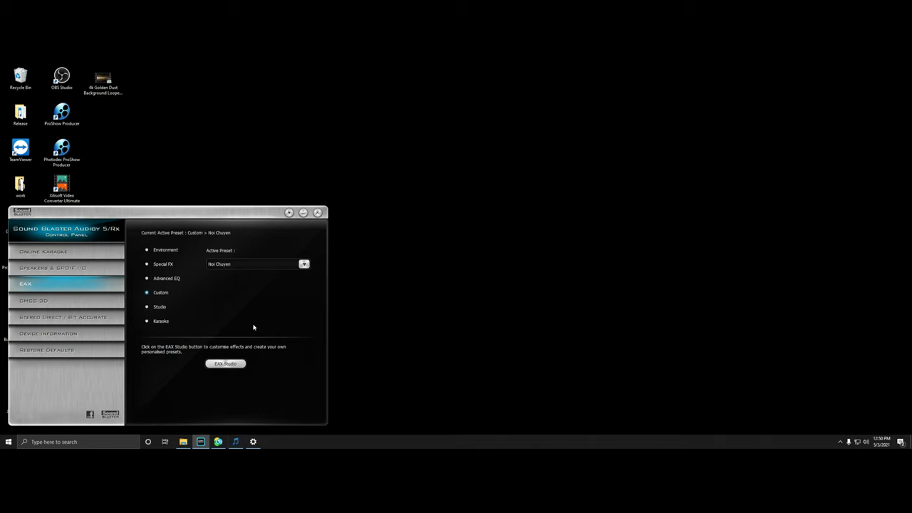
left_click_drag(236, 216, 563, 157)
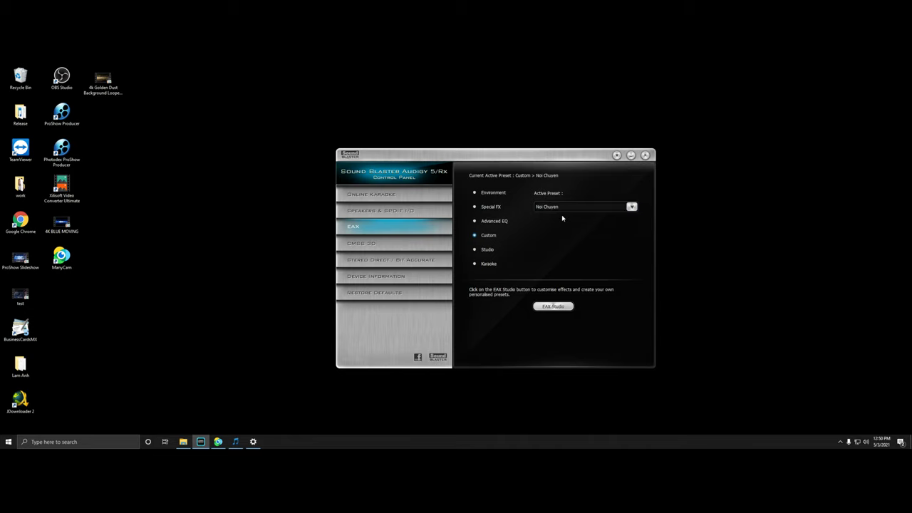
left_click_drag(522, 161, 483, 119)
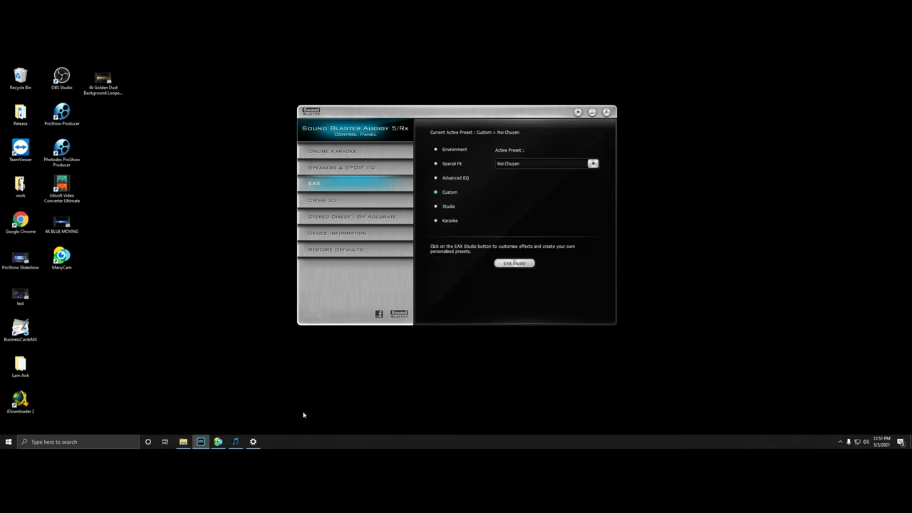
Try the Live Stream custom EAX preset alongside the Sounds application and switch the active preset back to Noi Chuyen.
left_click(503, 163)
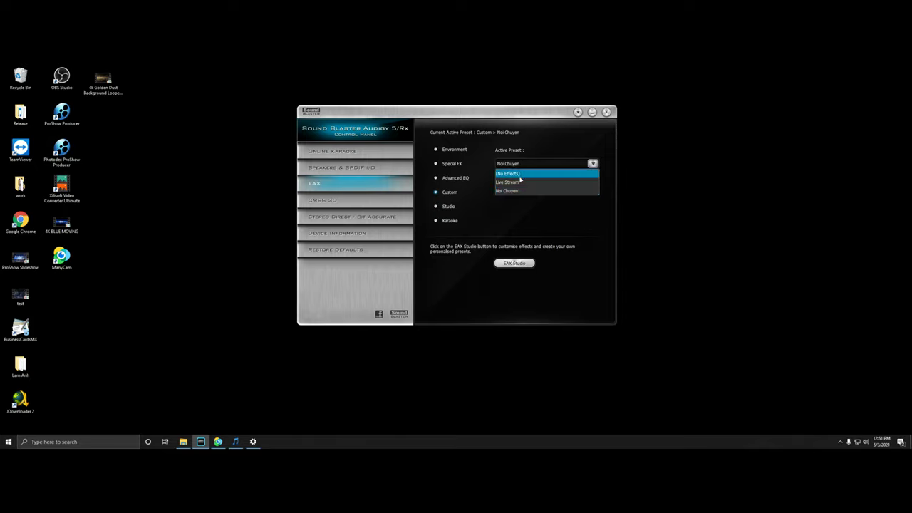
left_click(519, 178)
left_click(235, 442)
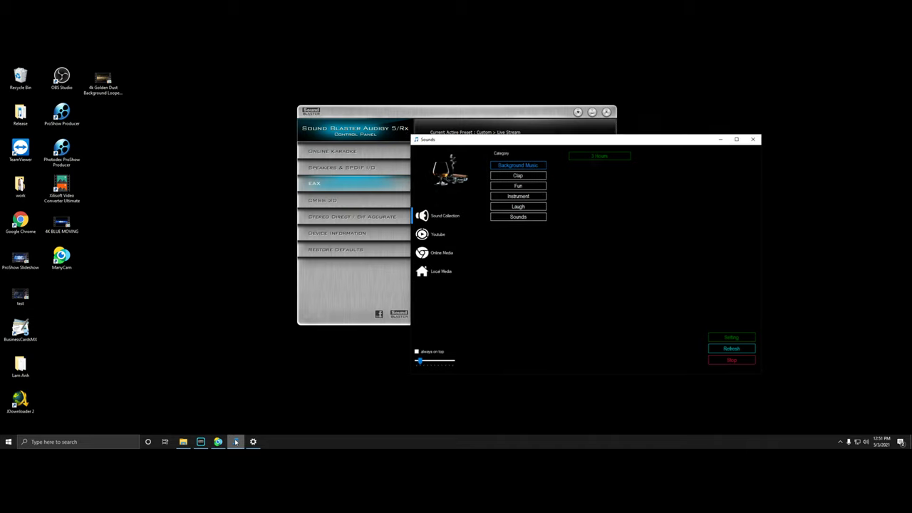
key("alt+Tab")
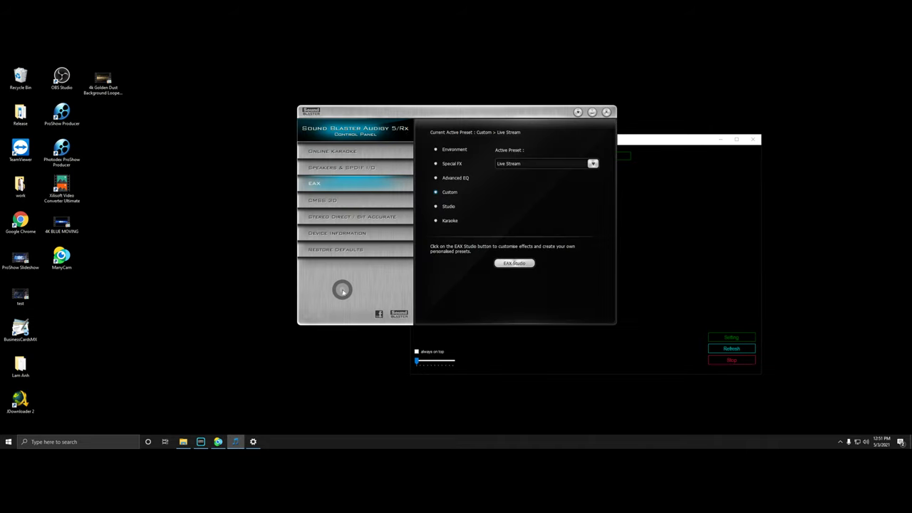
left_click(535, 164)
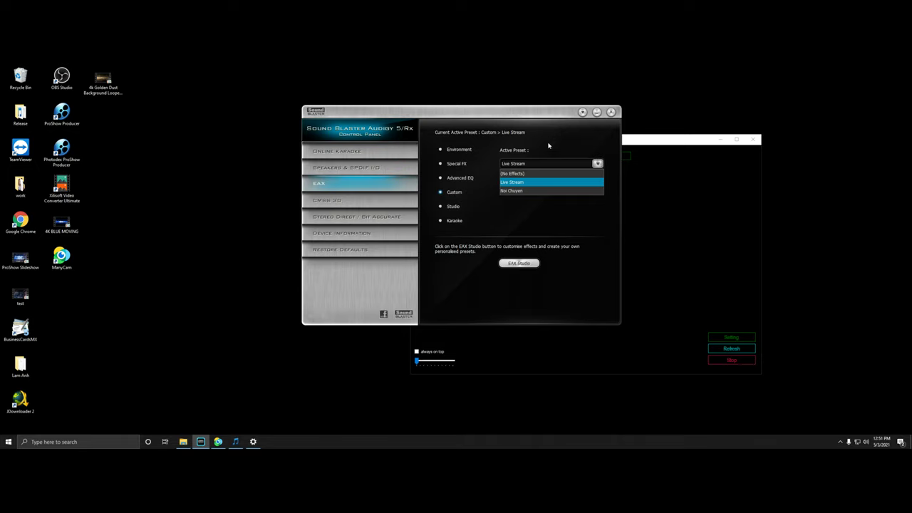
left_click(522, 191)
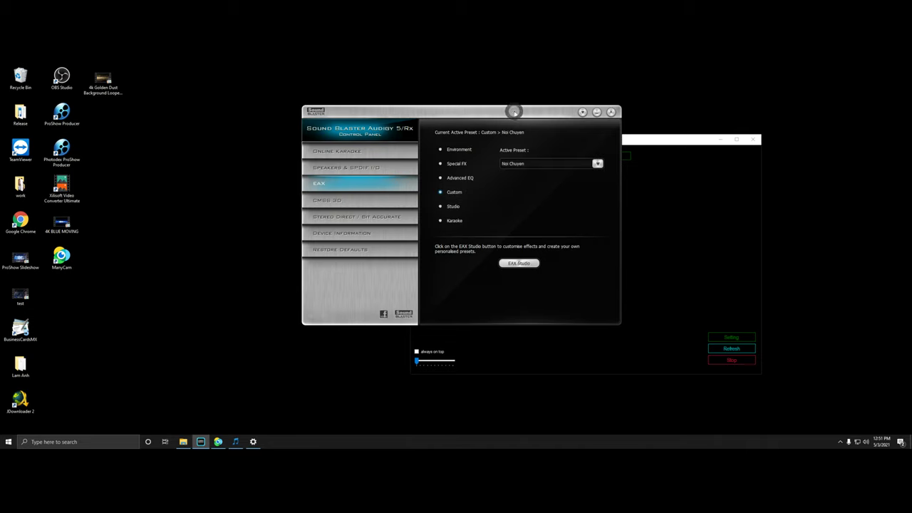
Move the Sound Blaster control panel clear of the Sounds window and set the Sounds volume slider to a low level.
left_click_drag(517, 109, 373, 122)
left_click(422, 364)
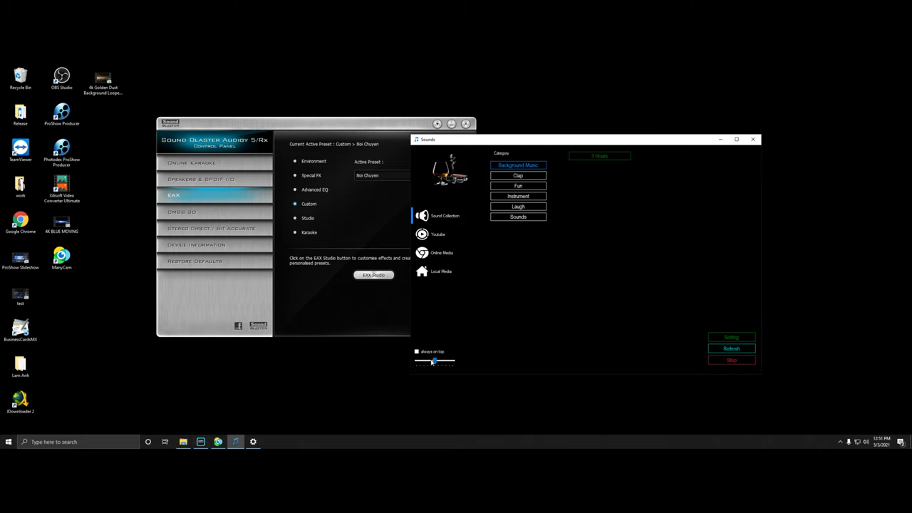
left_click_drag(433, 361, 421, 364)
Bring the Sound Blaster control panel forward and switch to the ManyCam window.
left_click(349, 321)
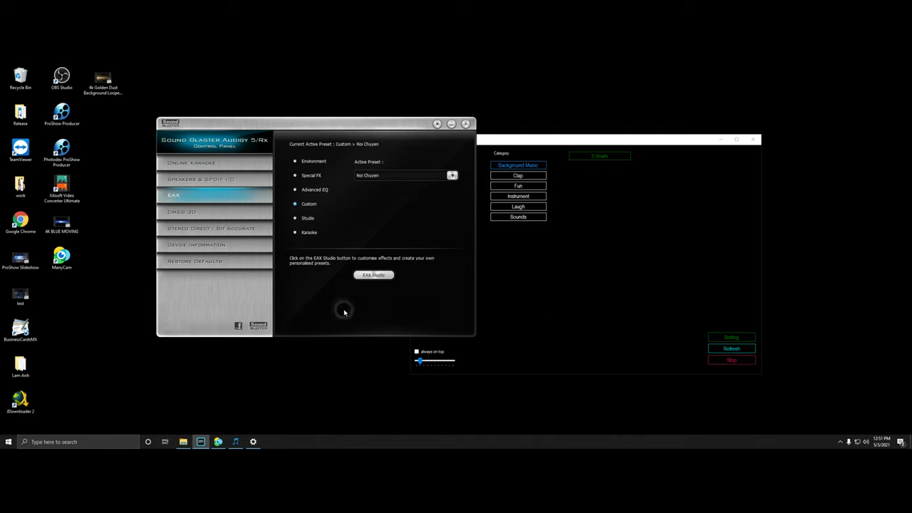
left_click(236, 443)
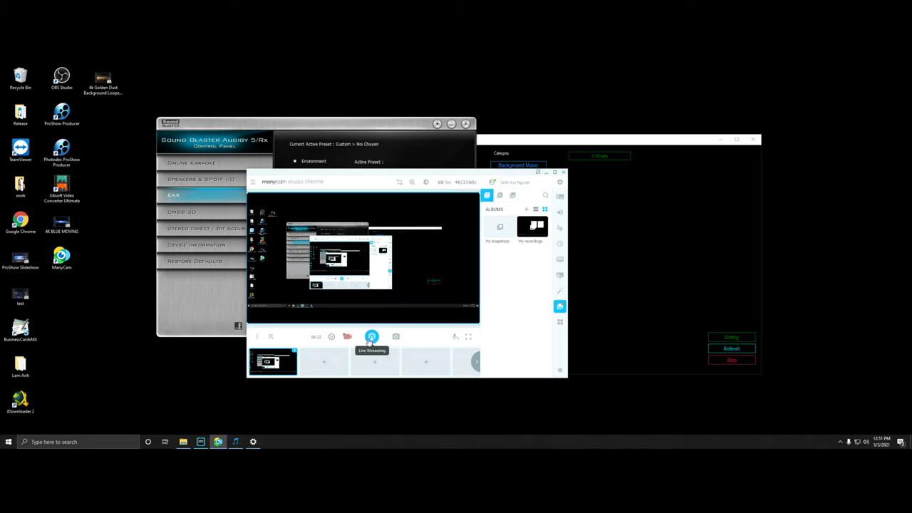